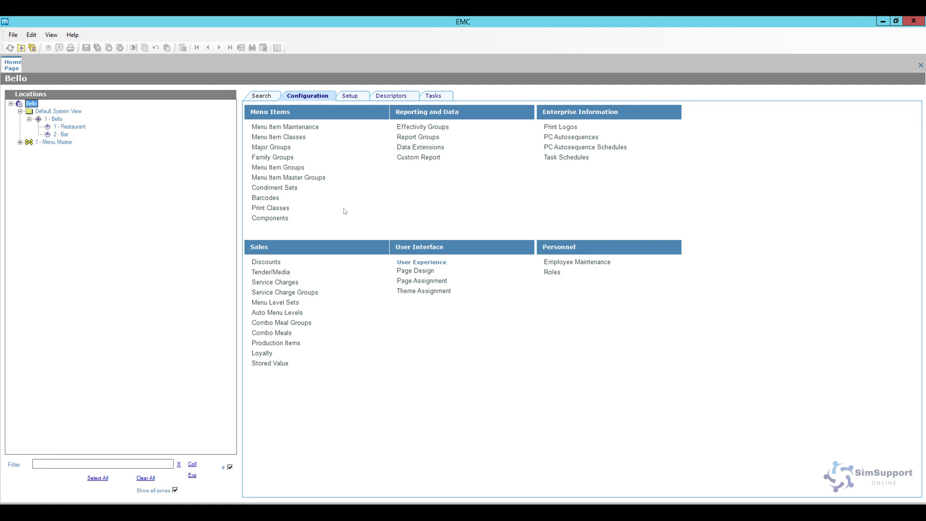
# - Open the Bello enterprise's Manager role and review its operations and PMC procedure permissions
pyautogui.click(312, 100)
pyautogui.click(31, 103)
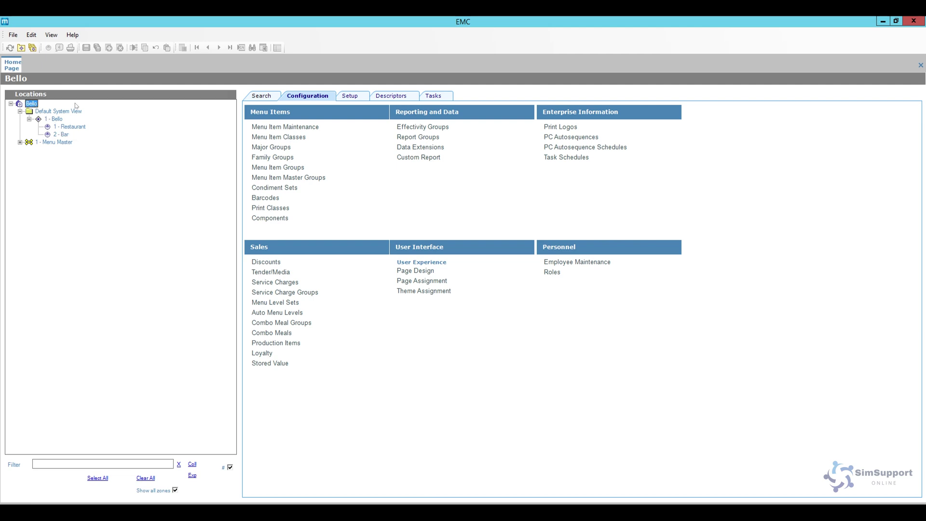
pyautogui.click(551, 272)
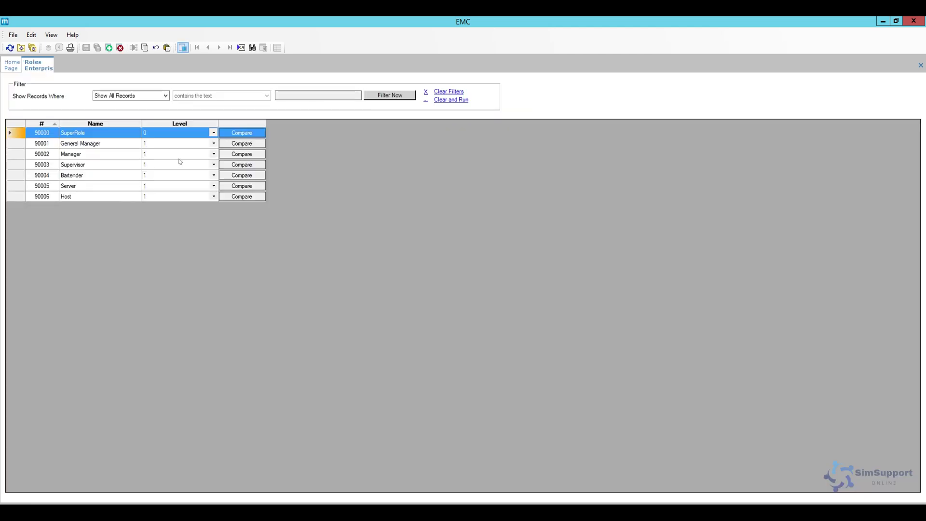
pyautogui.doubleClick(22, 160)
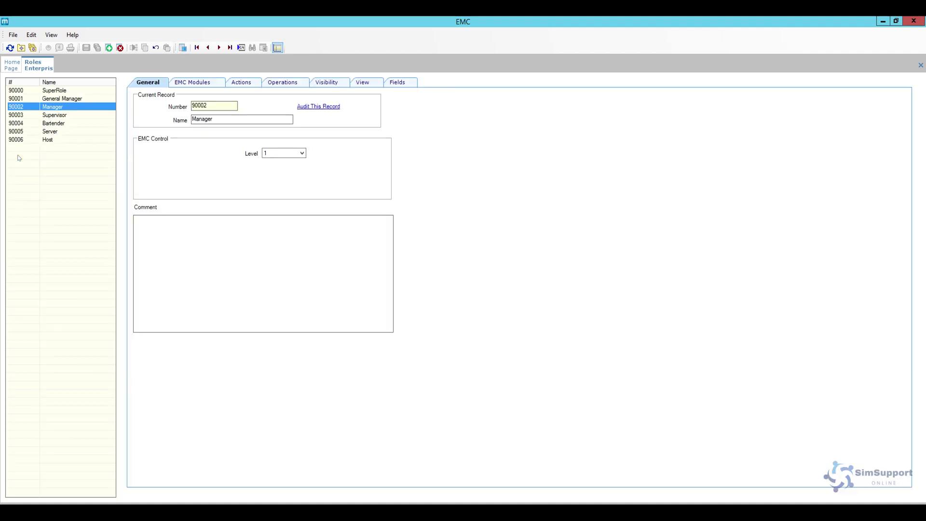
pyautogui.click(276, 85)
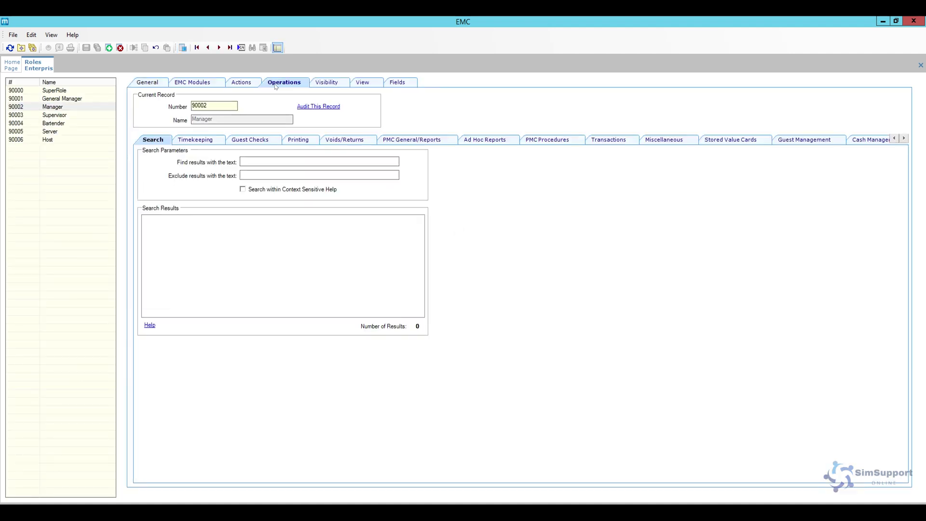
pyautogui.click(541, 142)
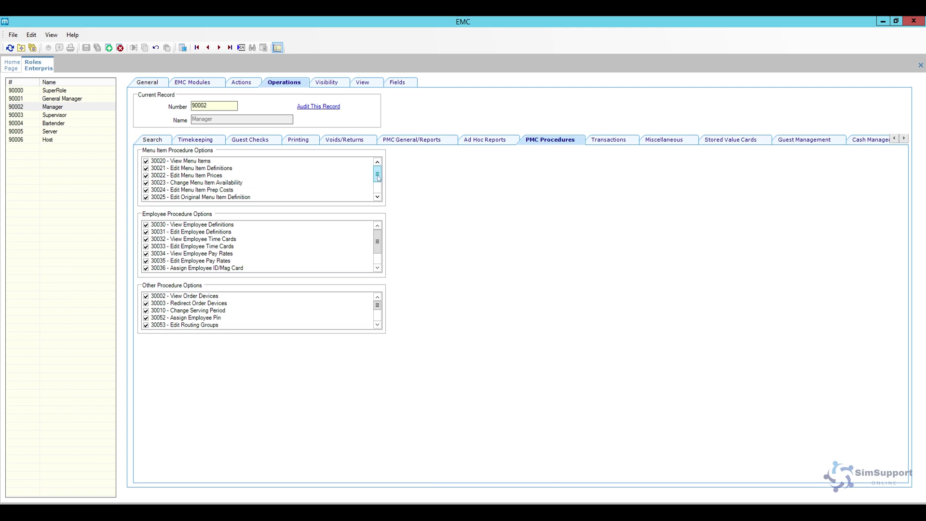
pyautogui.moveTo(379, 177); pyautogui.dragTo(378, 187)
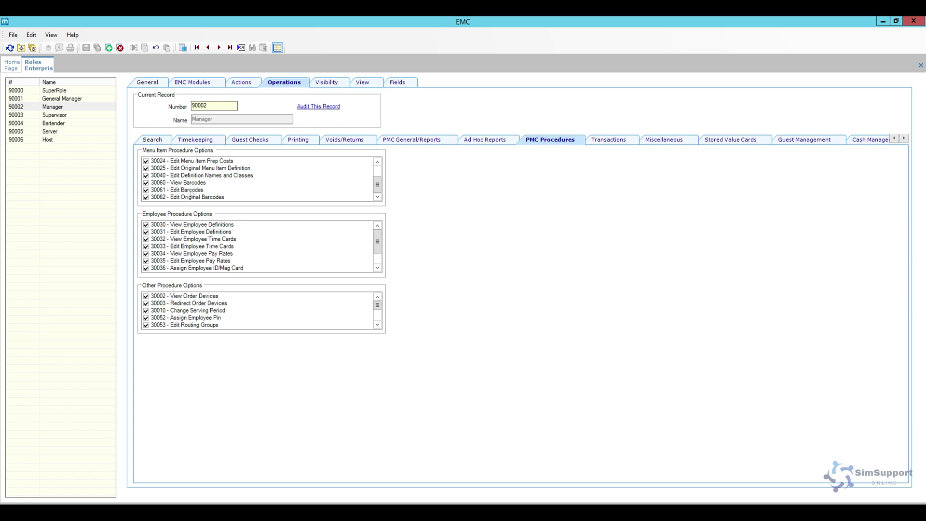
# - Review the General Manager, SuperRole, Bartender and Server role permissions, then close the roles page
pyautogui.click(74, 99)
pyautogui.click(65, 91)
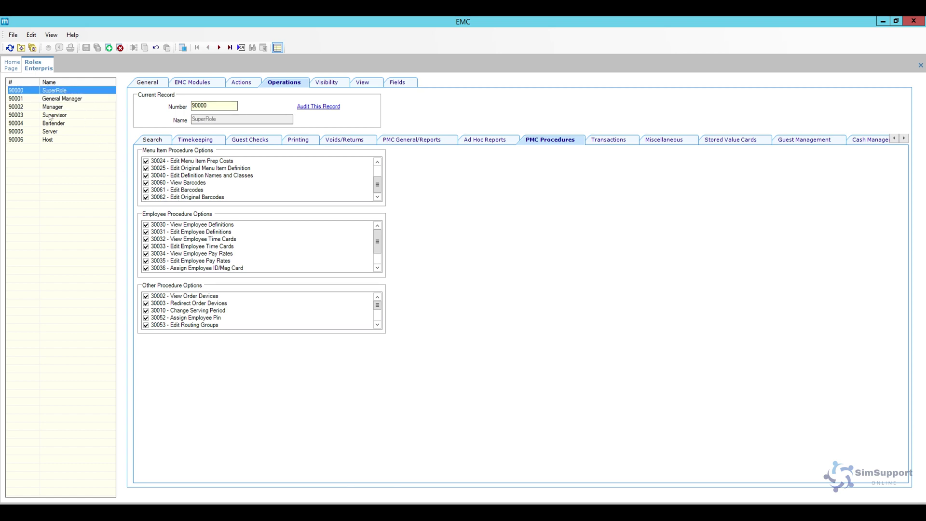
pyautogui.click(64, 125)
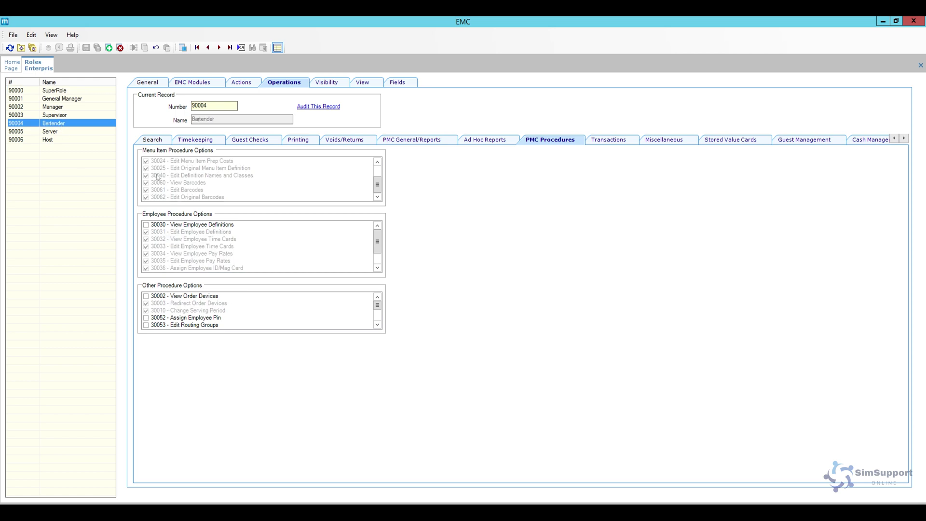
pyautogui.click(62, 133)
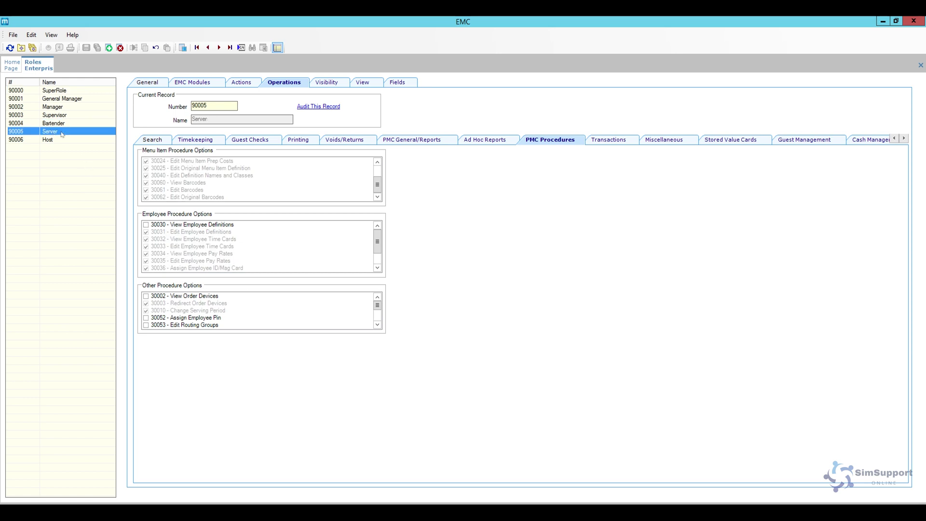
pyautogui.rightClick(45, 67)
pyautogui.click(57, 69)
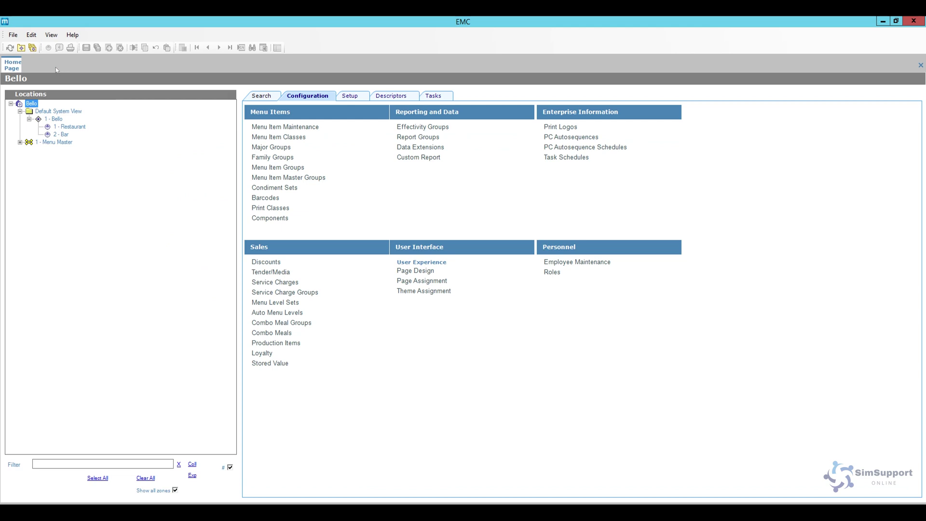
# - From Setup, open the 'UPC-A & UPC-E to UPC-A' barcode format set
pyautogui.click(351, 96)
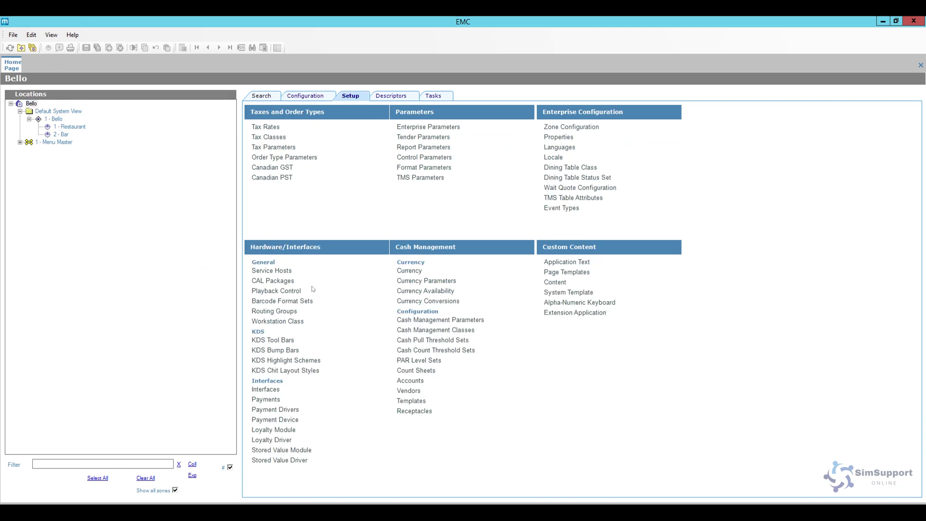
pyautogui.click(288, 302)
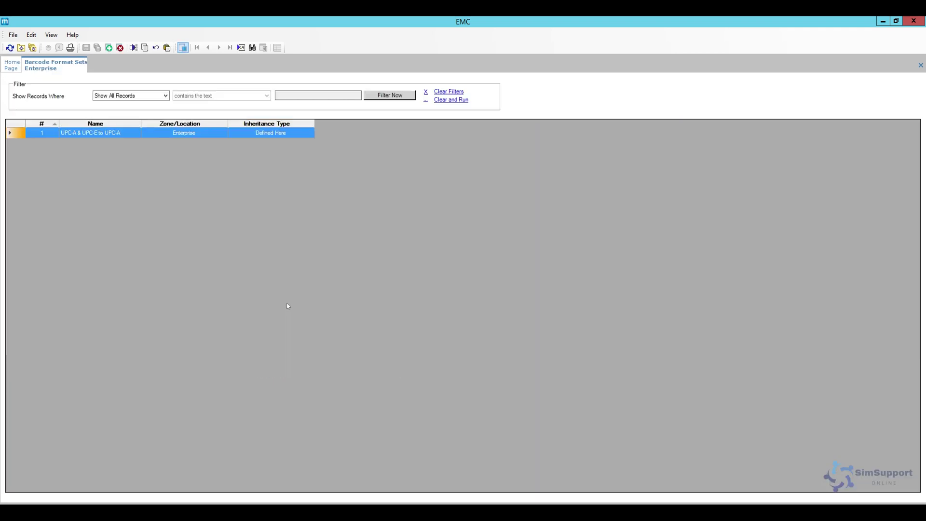
pyautogui.doubleClick(17, 134)
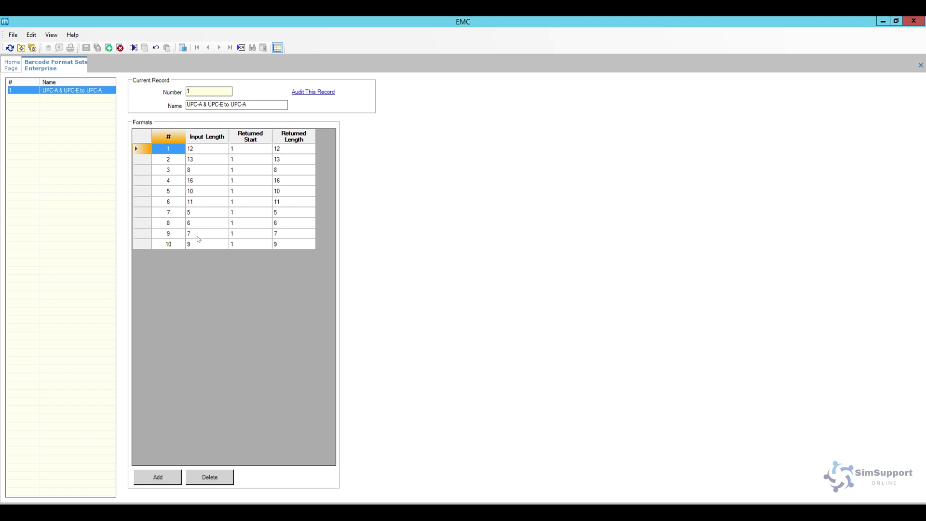
# - Close barcode format sets and open the Bello enterprise Barcodes list under Configuration
pyautogui.rightClick(73, 68)
pyautogui.click(82, 73)
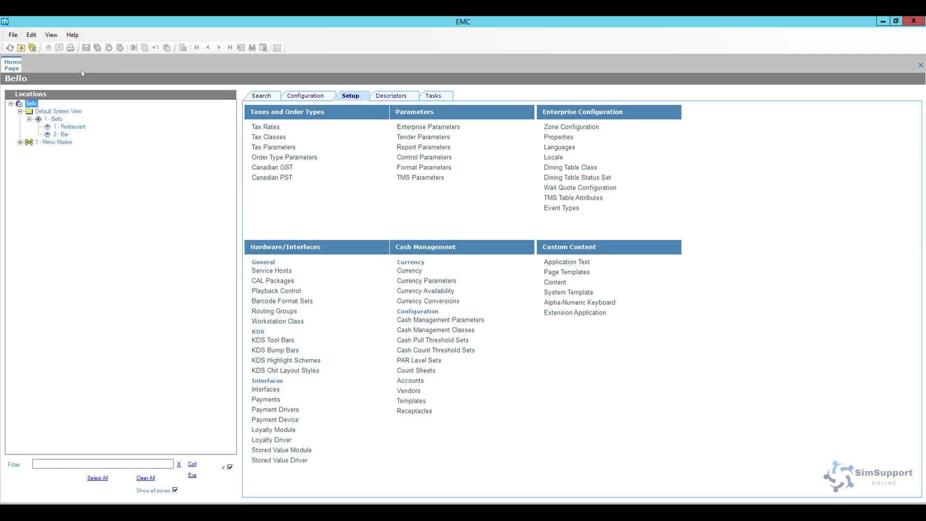
pyautogui.click(311, 97)
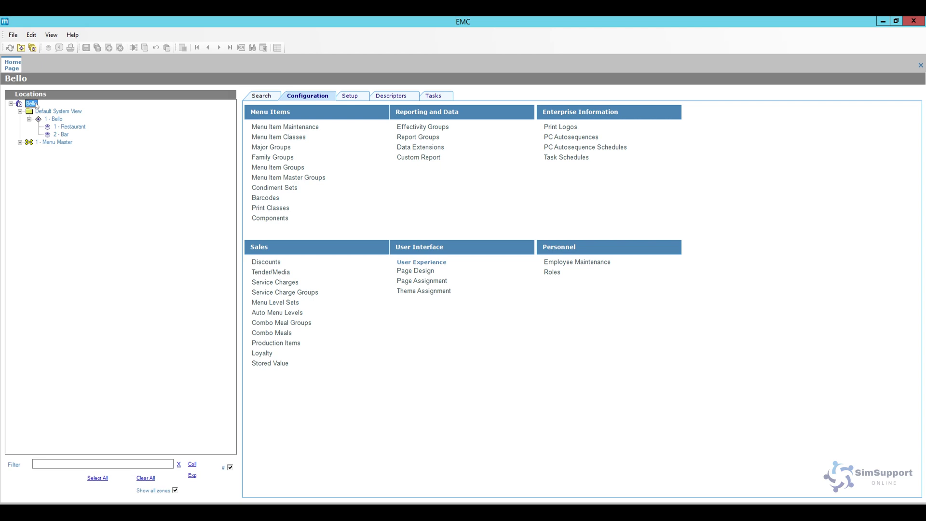
pyautogui.click(48, 118)
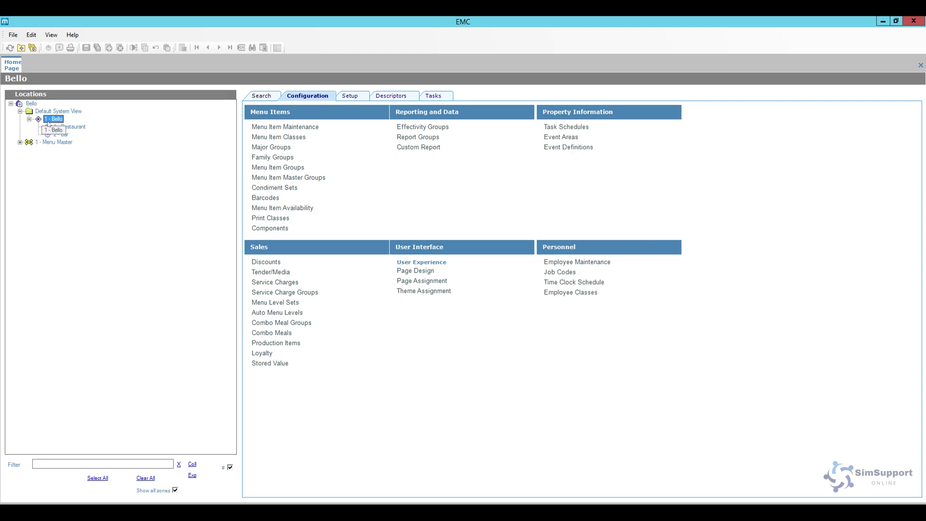
pyautogui.click(61, 127)
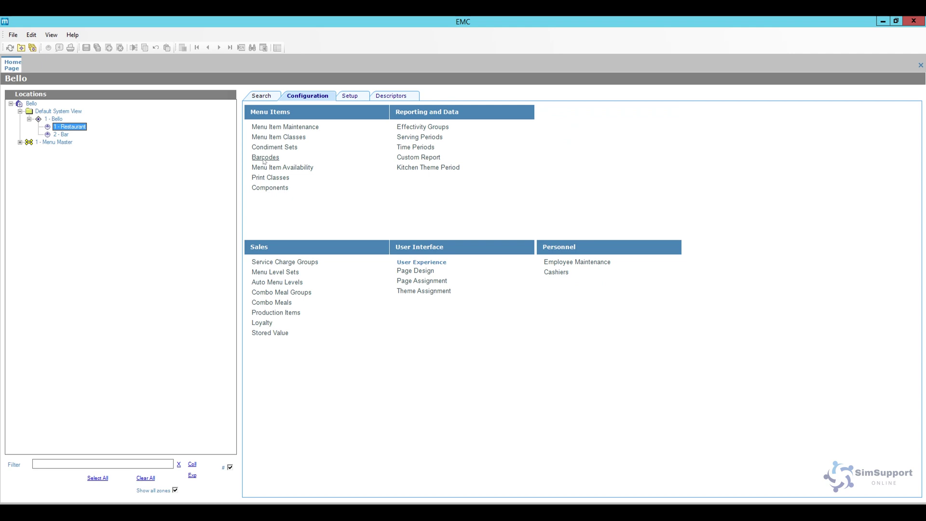
pyautogui.click(31, 104)
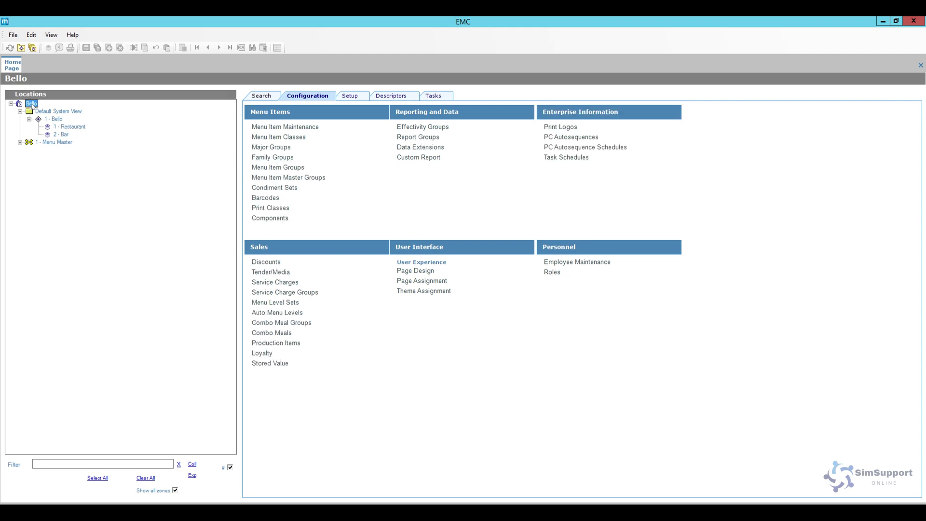
pyautogui.click(271, 199)
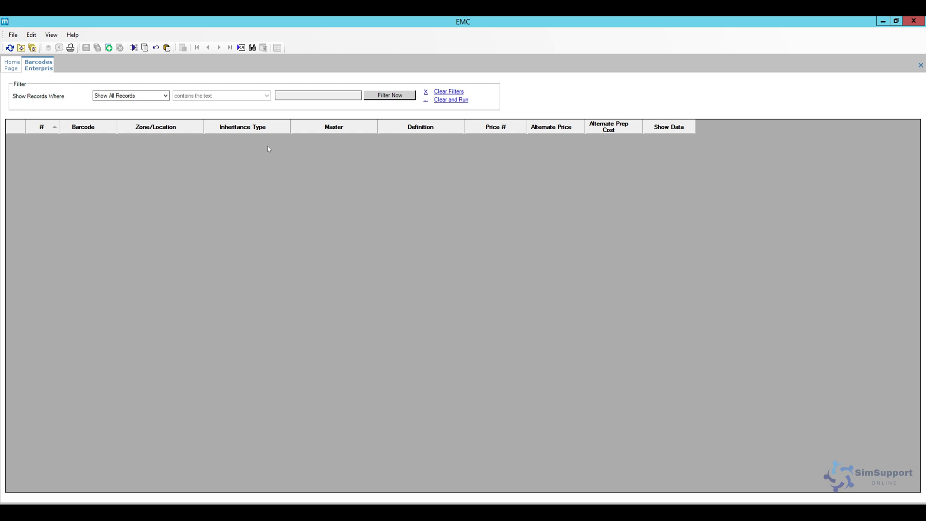
# - Open enterprise Menu Item Maintenance with all master records loaded
pyautogui.click(12, 67)
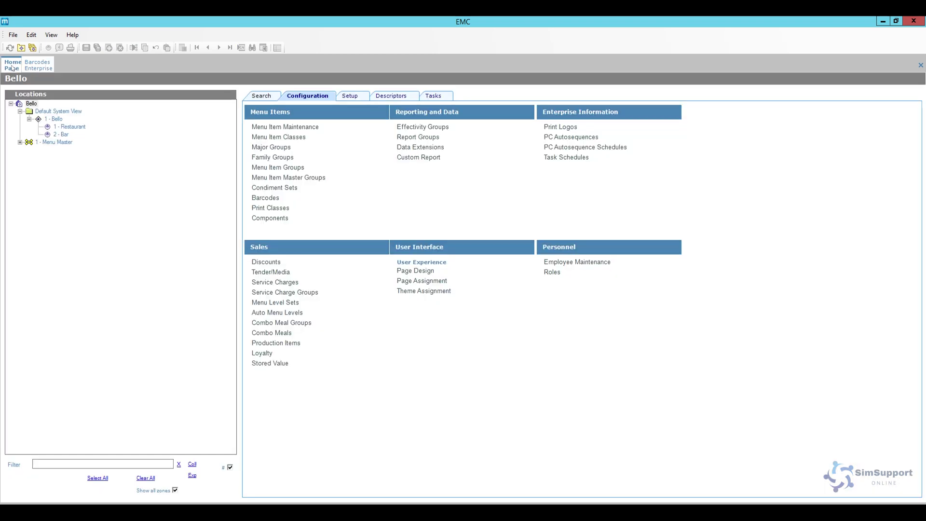
pyautogui.click(300, 127)
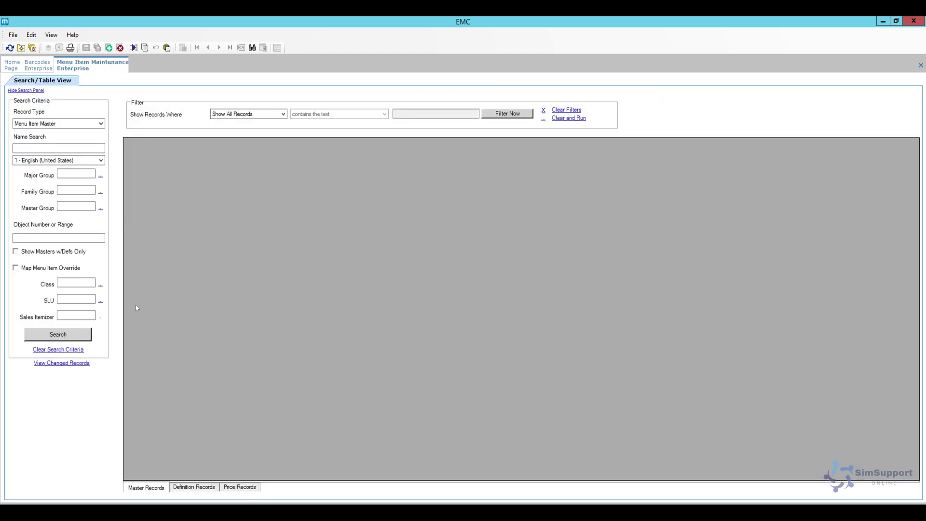
pyautogui.click(76, 336)
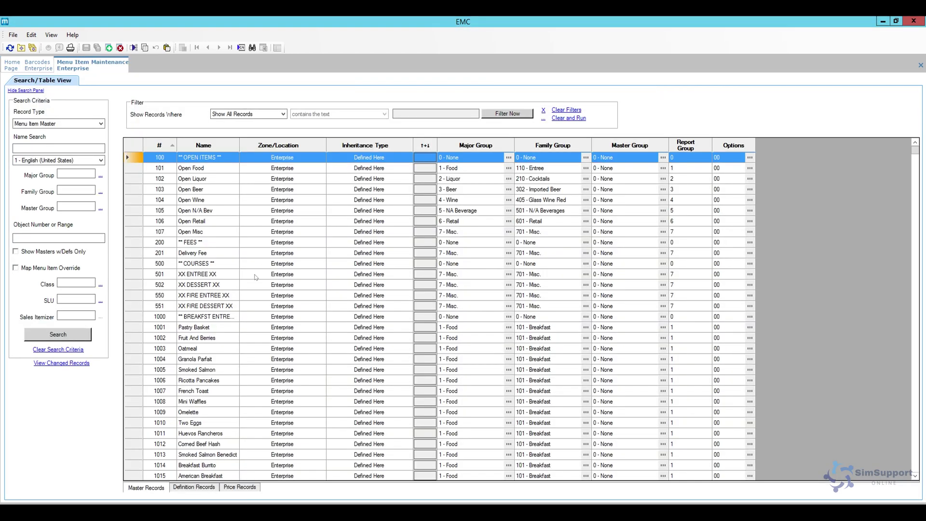
pyautogui.click(214, 225)
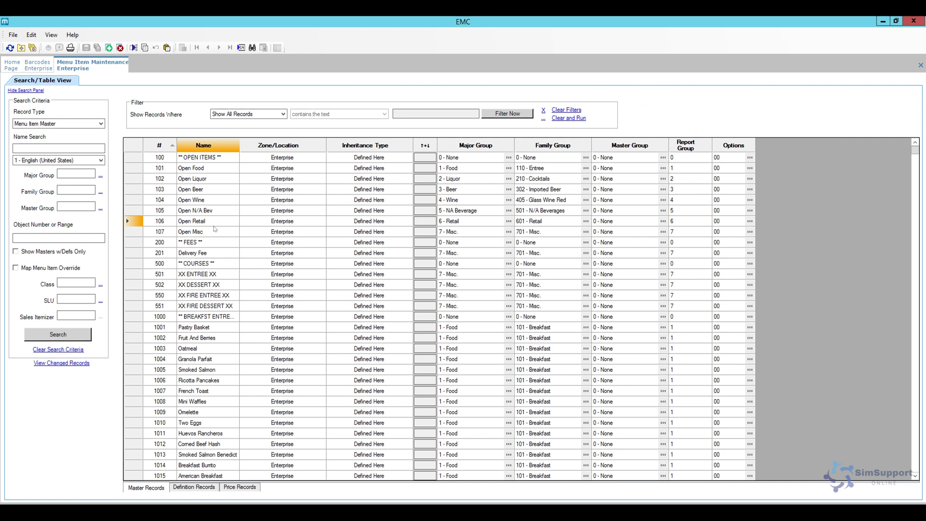
# - Find menu items by Name matching 'retail' and select Keychain (60001)
pyautogui.hotkey('ctrl', 'f')
pyautogui.click(477, 259)
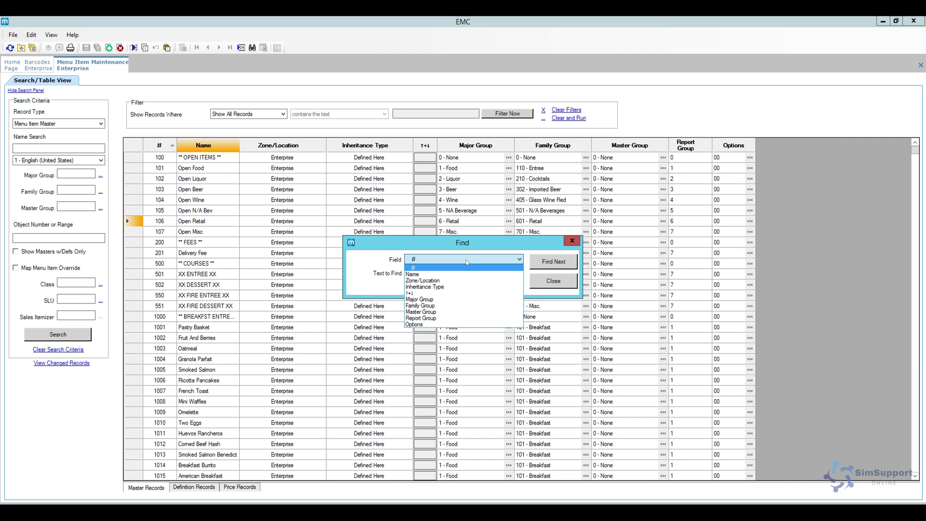
pyautogui.click(441, 273)
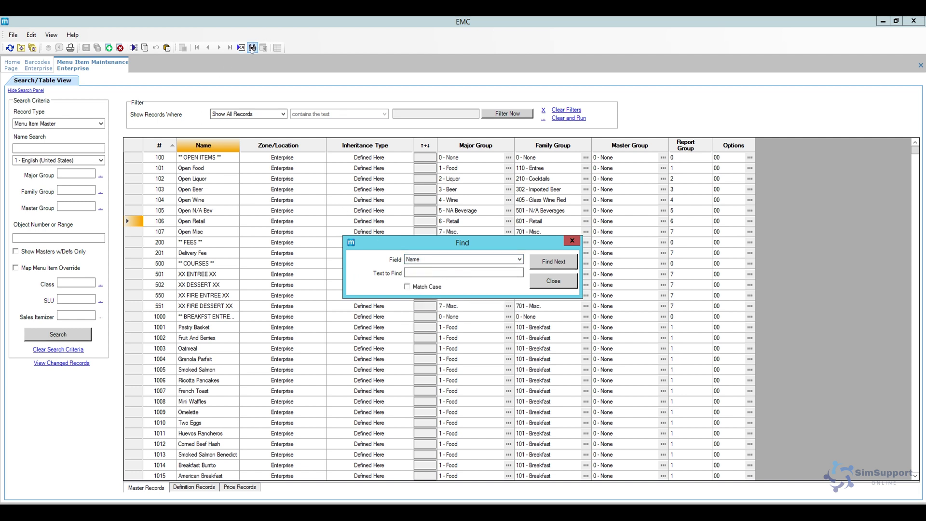
pyautogui.click(426, 273)
pyautogui.write('retail')
pyautogui.press('Return')
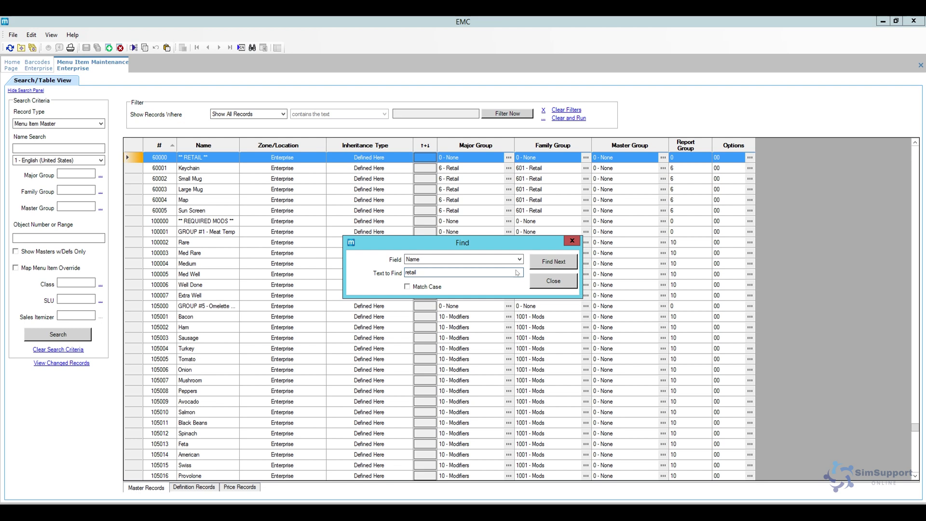
pyautogui.click(571, 240)
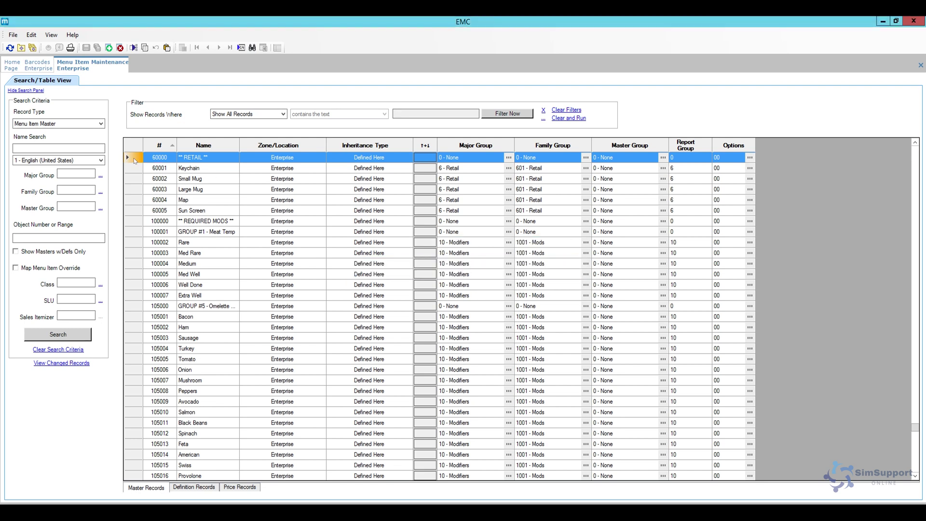
pyautogui.click(185, 170)
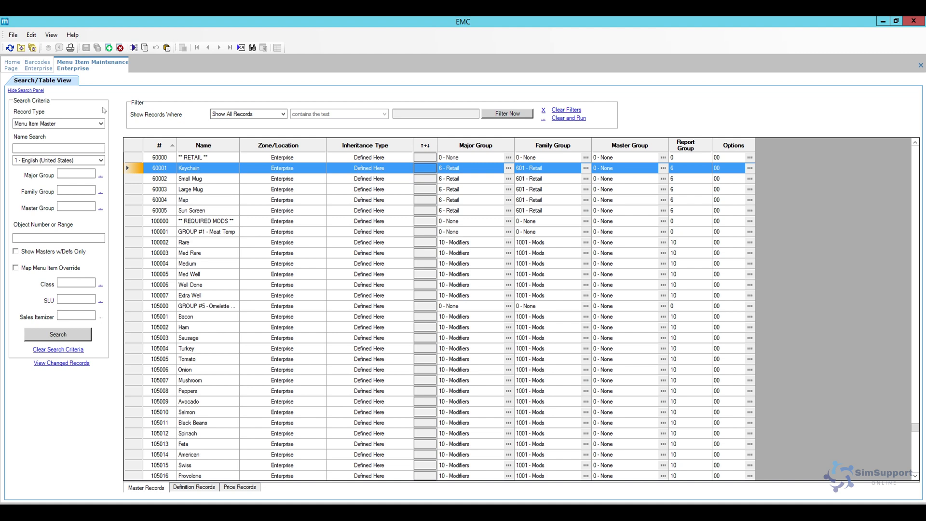
# - Split into a new vertical tab group with Barcodes left and Menu Item Maintenance right
pyautogui.rightClick(89, 68)
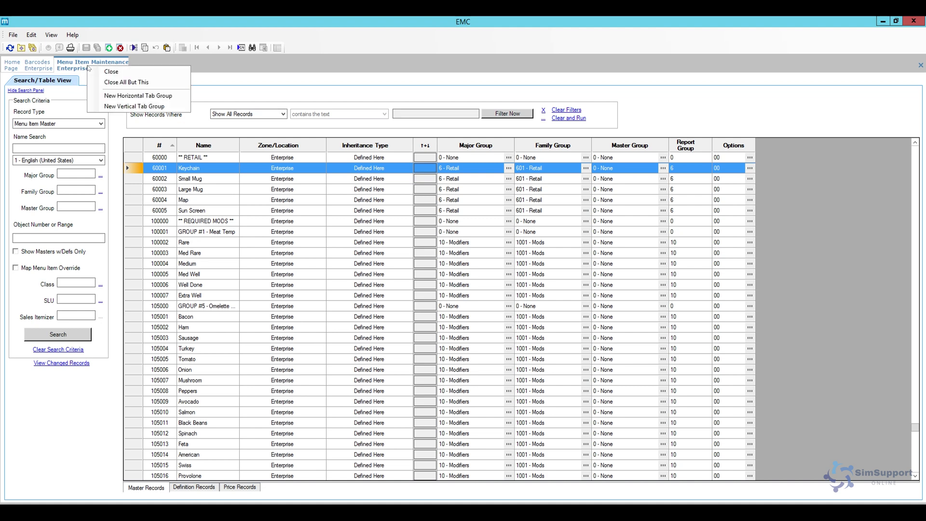
pyautogui.click(130, 106)
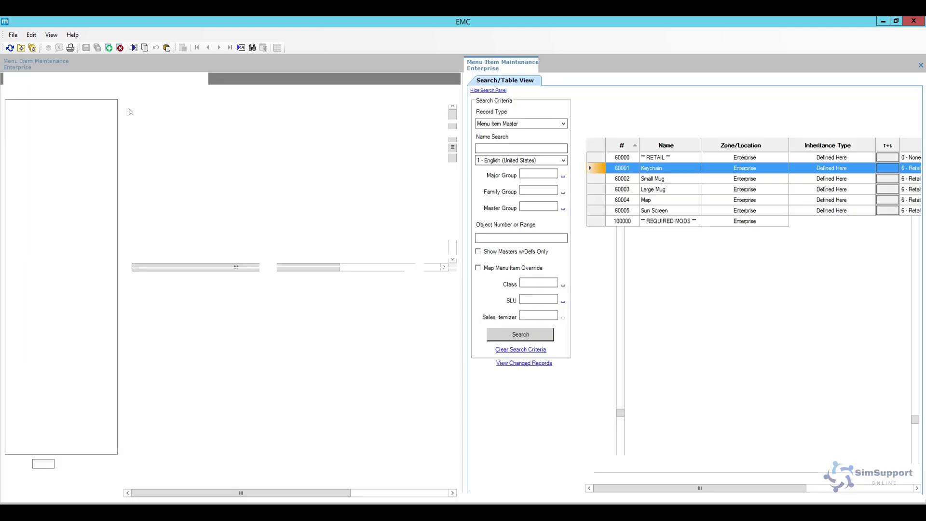
pyautogui.click(37, 68)
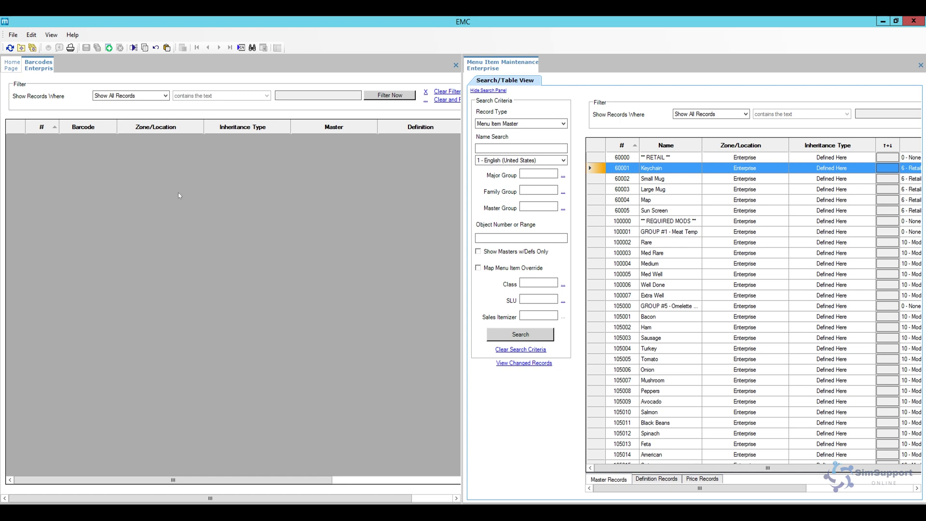
# - Insert a new barcode record numbered 60001
pyautogui.click(109, 50)
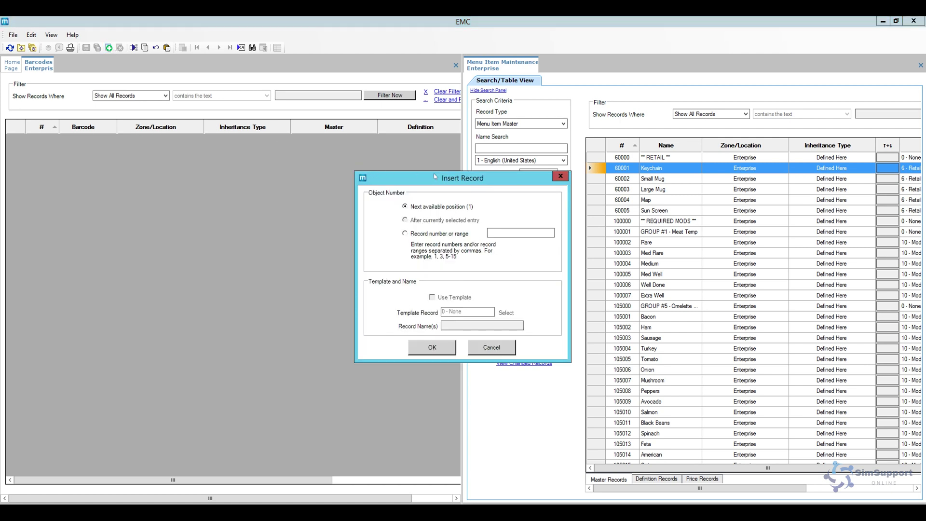
pyautogui.moveTo(444, 185); pyautogui.dragTo(361, 176)
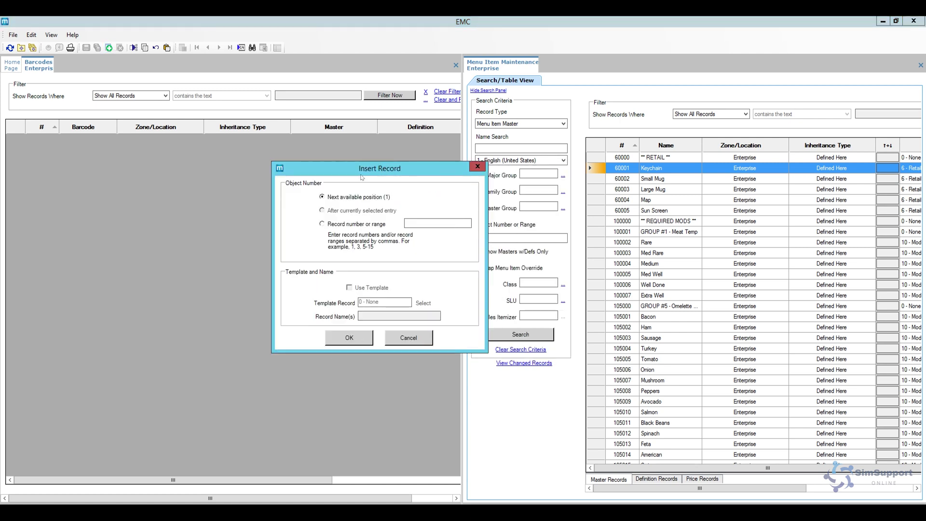
pyautogui.click(362, 225)
pyautogui.write('60001')
pyautogui.click(349, 337)
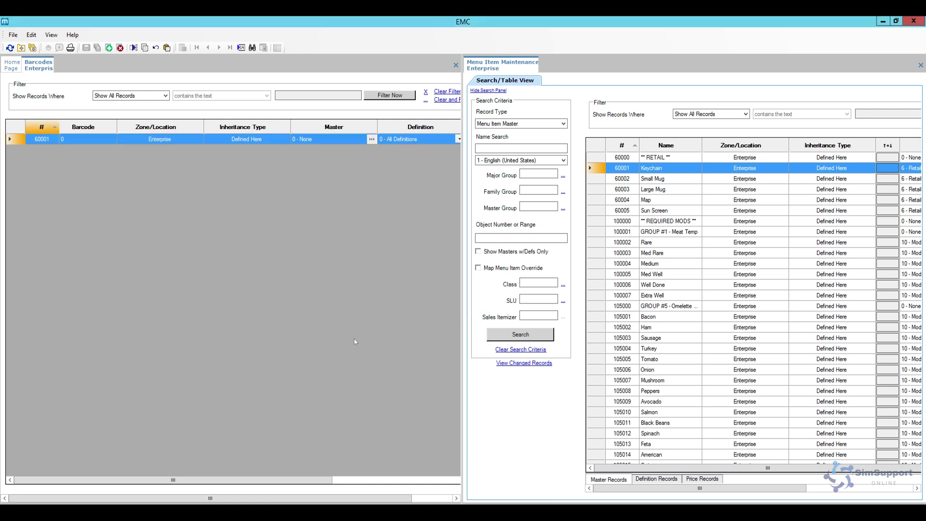
# - Link record 60001 to master item 60001 Keychain with barcode 123 and save
pyautogui.click(83, 141)
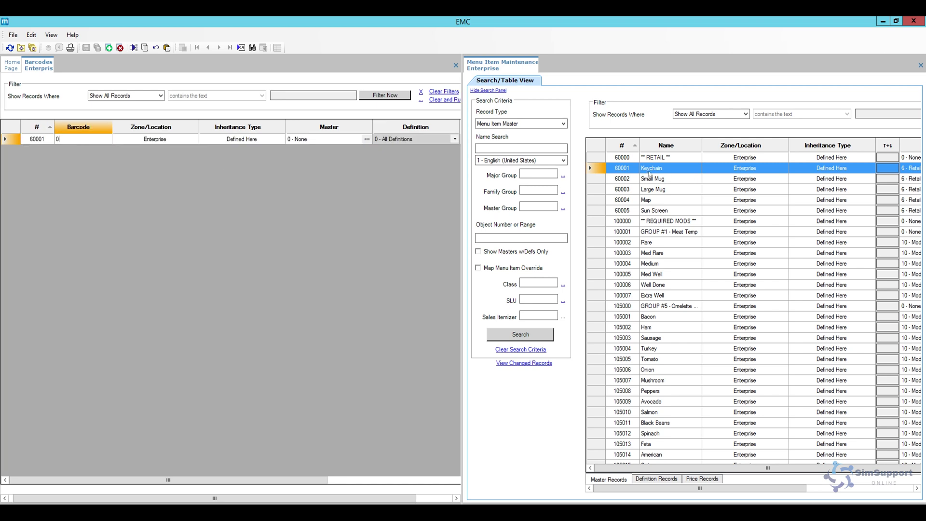
pyautogui.click(366, 139)
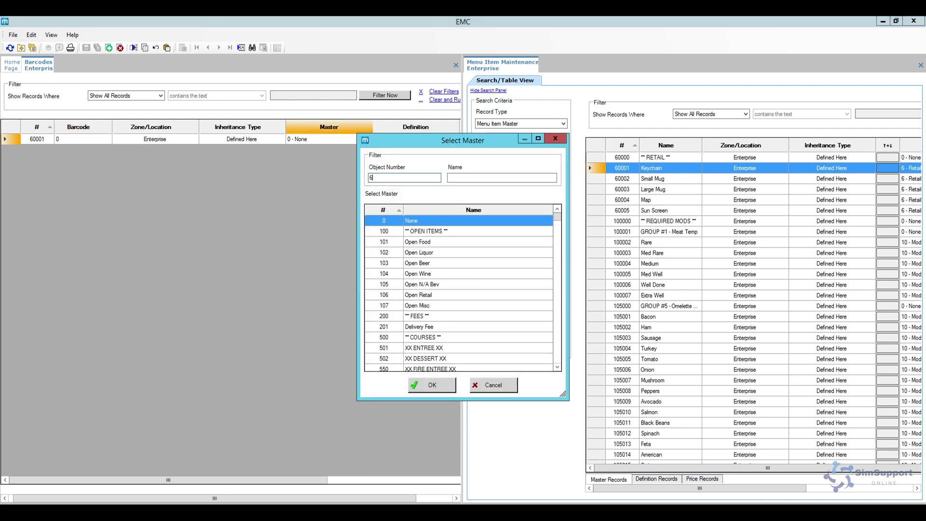
pyautogui.write('60001')
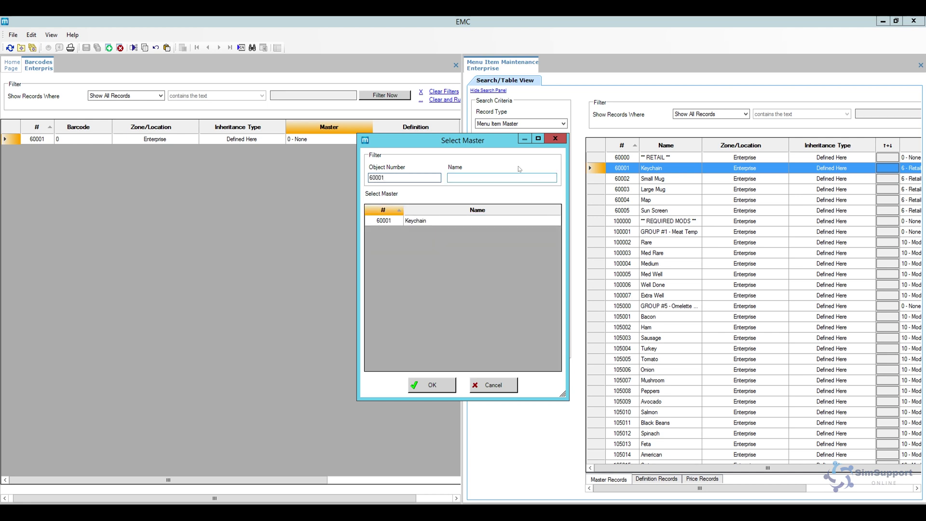
pyautogui.click(421, 224)
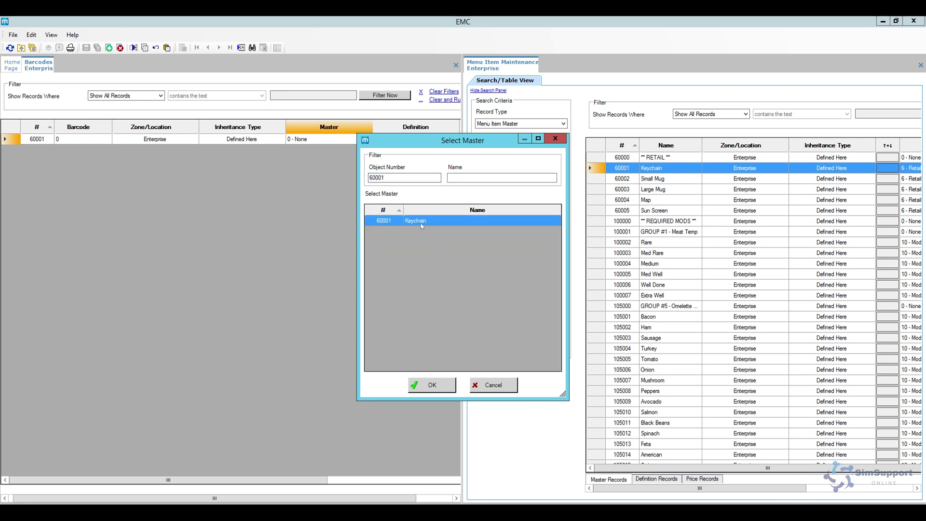
pyautogui.click(432, 385)
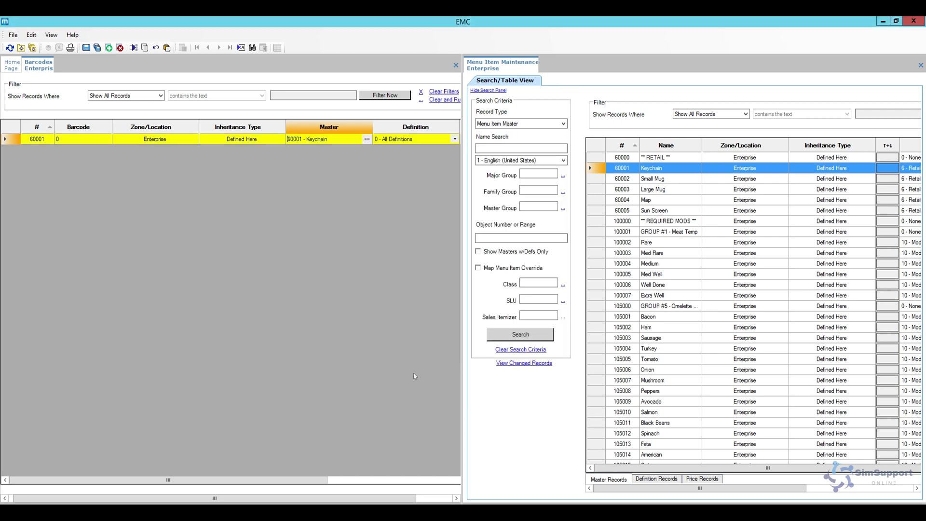
pyautogui.click(76, 139)
pyautogui.click(74, 141)
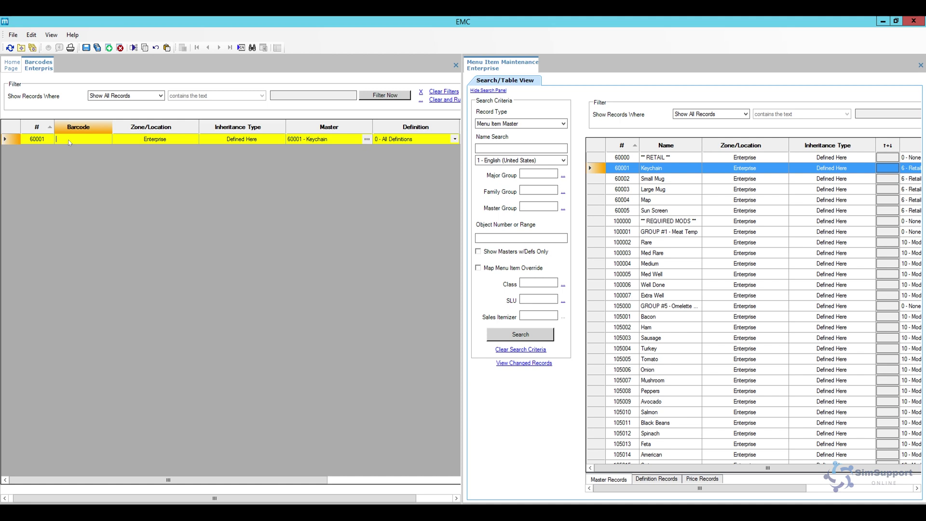
pyautogui.write('123')
pyautogui.click(85, 48)
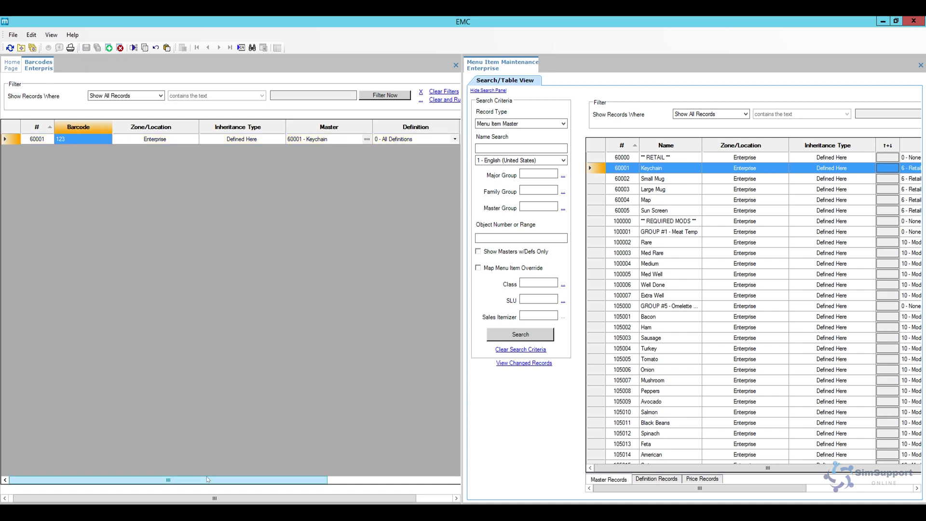
pyautogui.moveTo(203, 479); pyautogui.dragTo(132, 475)
# - Insert barcode record 60002 using the Keychain record as a template
pyautogui.click(5, 139)
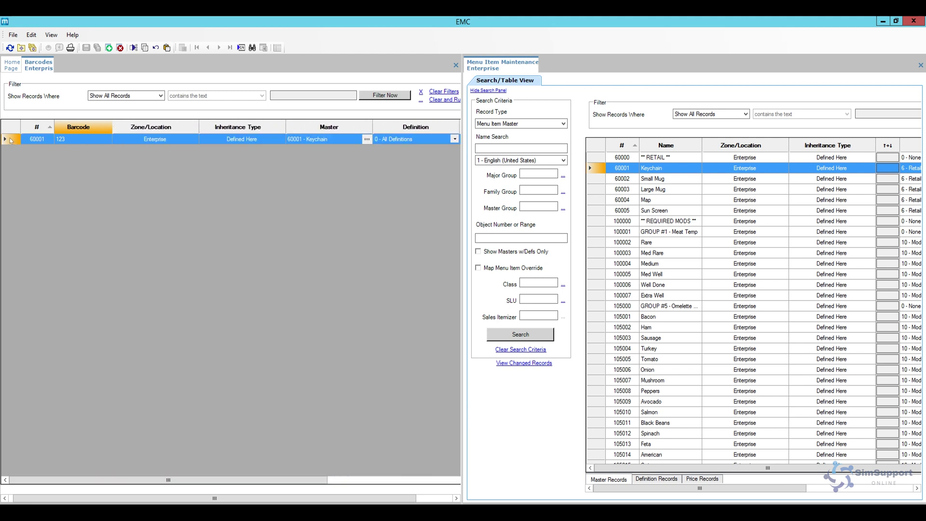
pyautogui.click(109, 49)
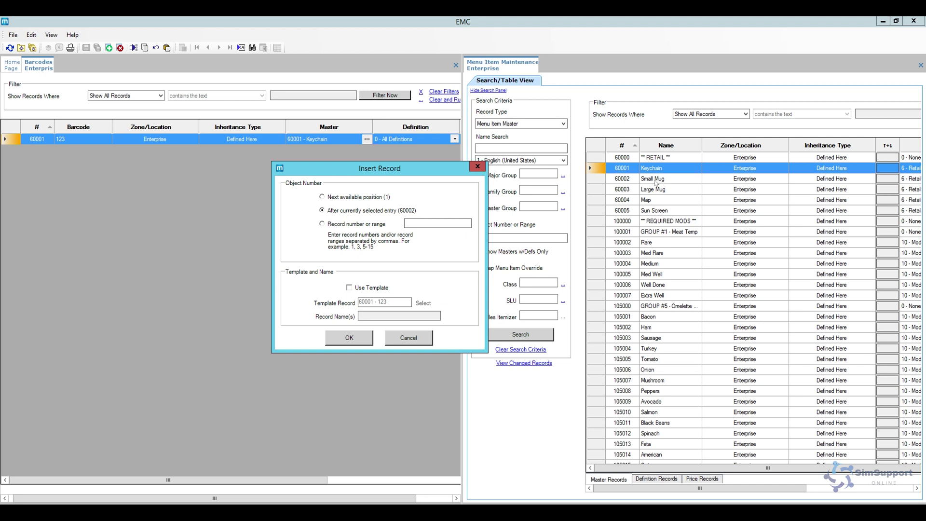
pyautogui.click(370, 287)
pyautogui.click(348, 339)
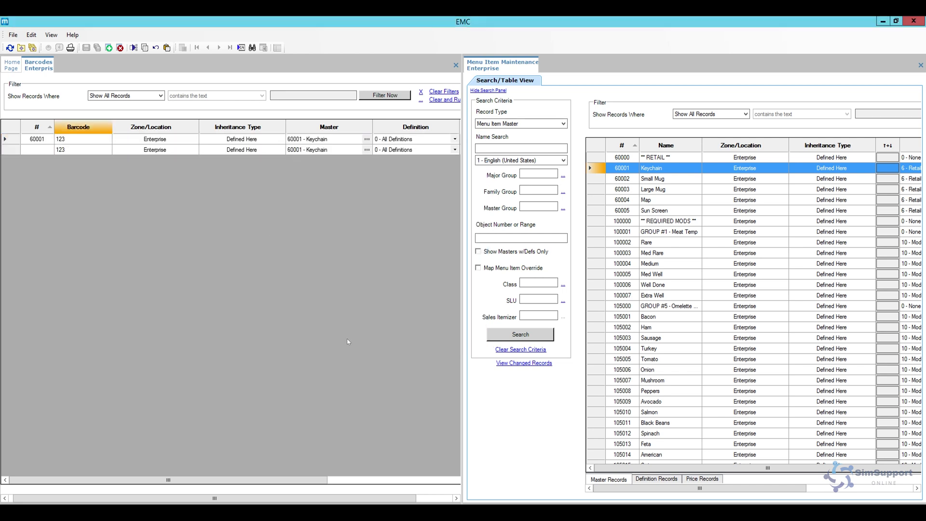
# - Link record 60002 to Small Mug with barcode 456 and save
pyautogui.click(367, 150)
pyautogui.click(422, 369)
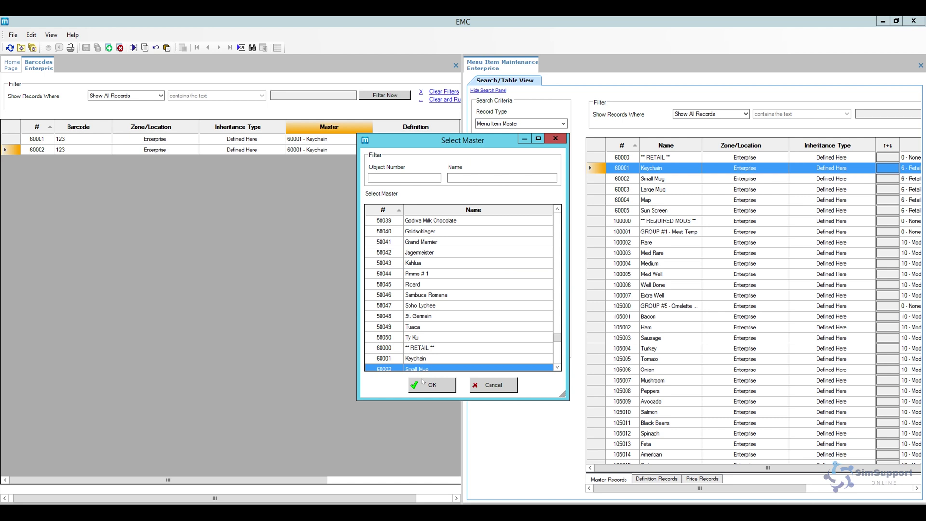
pyautogui.click(425, 384)
pyautogui.click(78, 149)
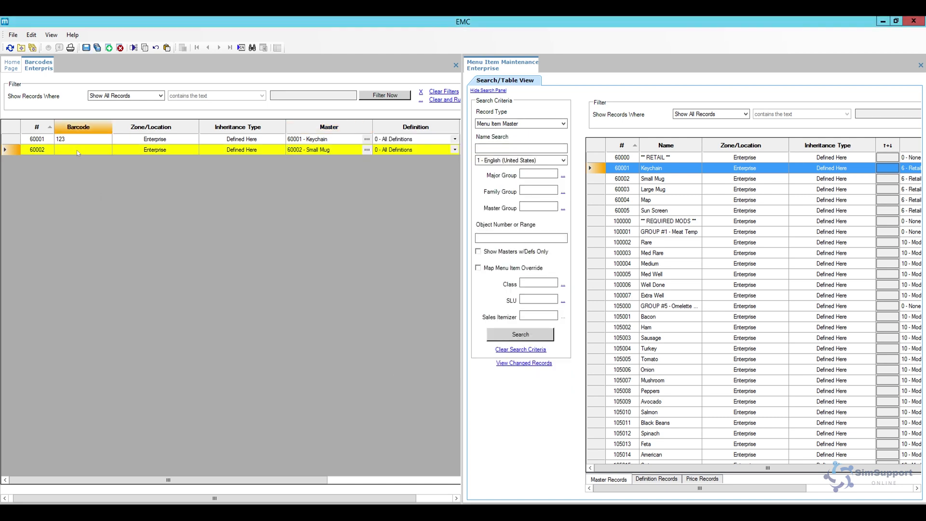
pyautogui.write('456')
pyautogui.click(86, 47)
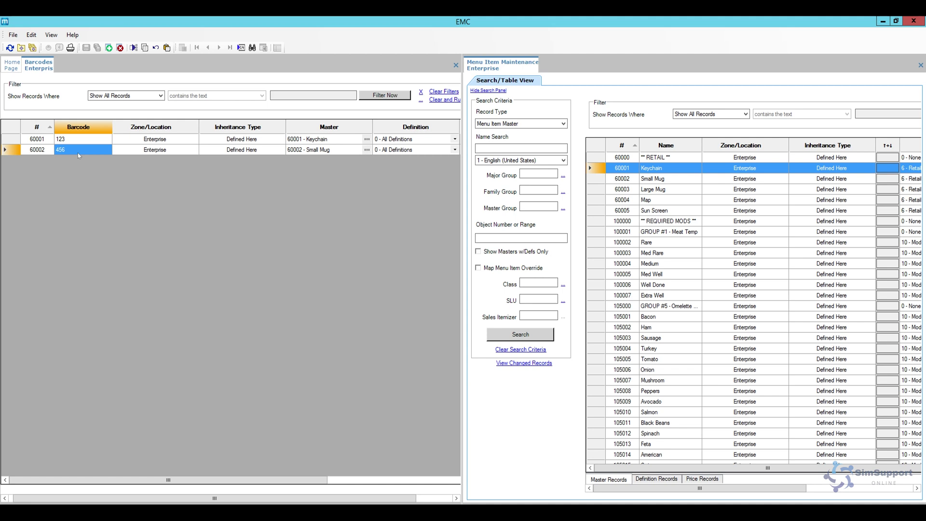
pyautogui.click(13, 153)
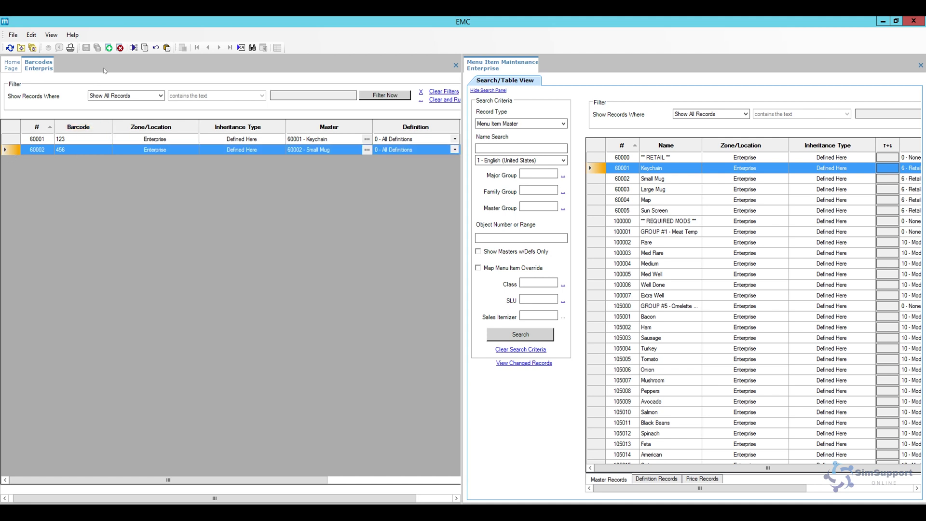
pyautogui.click(108, 48)
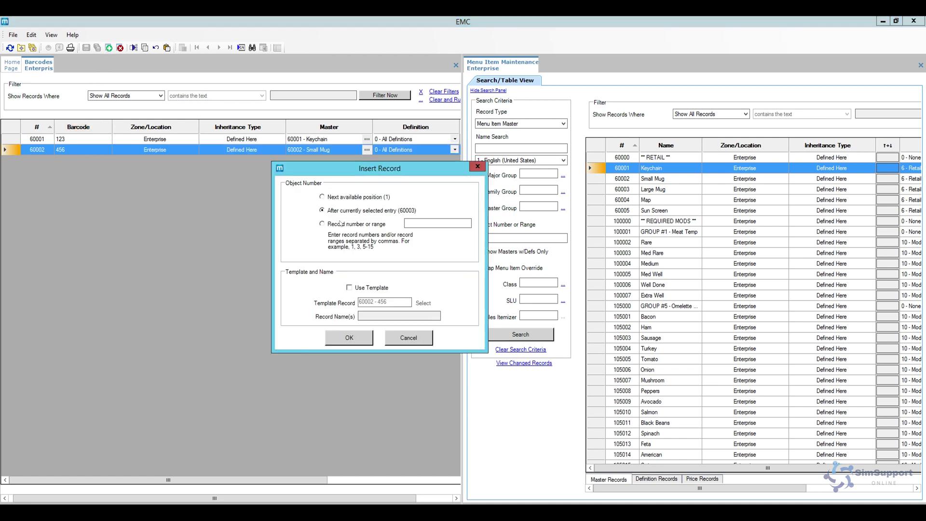
pyautogui.click(349, 224)
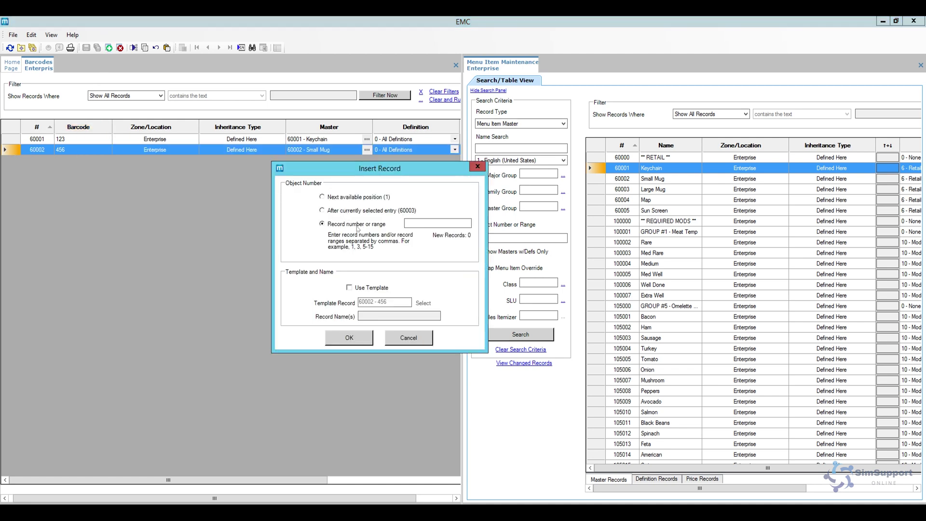
pyautogui.click(414, 225)
pyautogui.write('60003-60009')
pyautogui.click(362, 335)
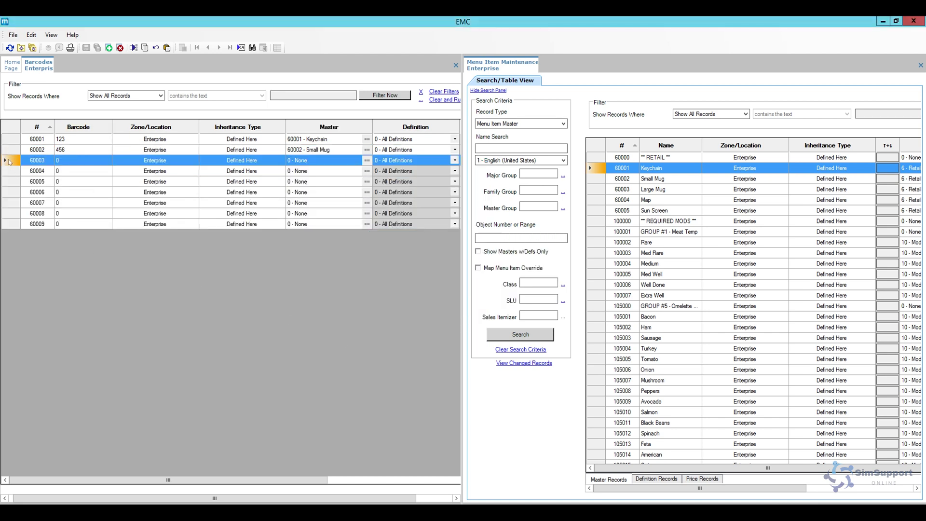
pyautogui.moveTo(10, 161); pyautogui.dragTo(15, 224)
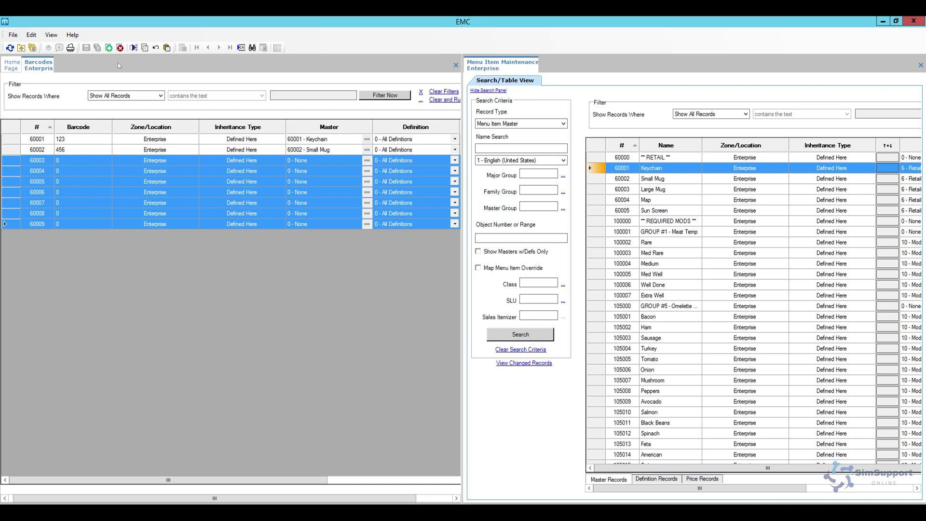
pyautogui.click(120, 48)
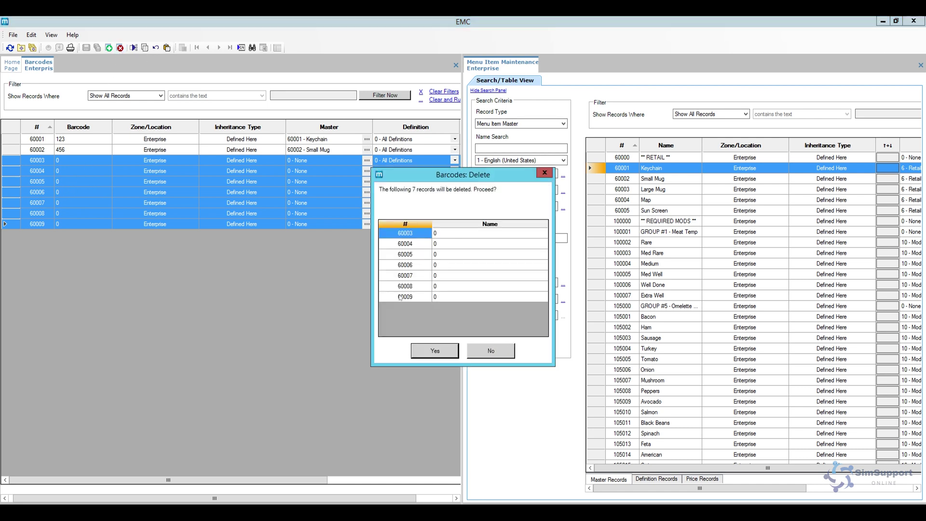
pyautogui.click(434, 351)
pyautogui.click(17, 140)
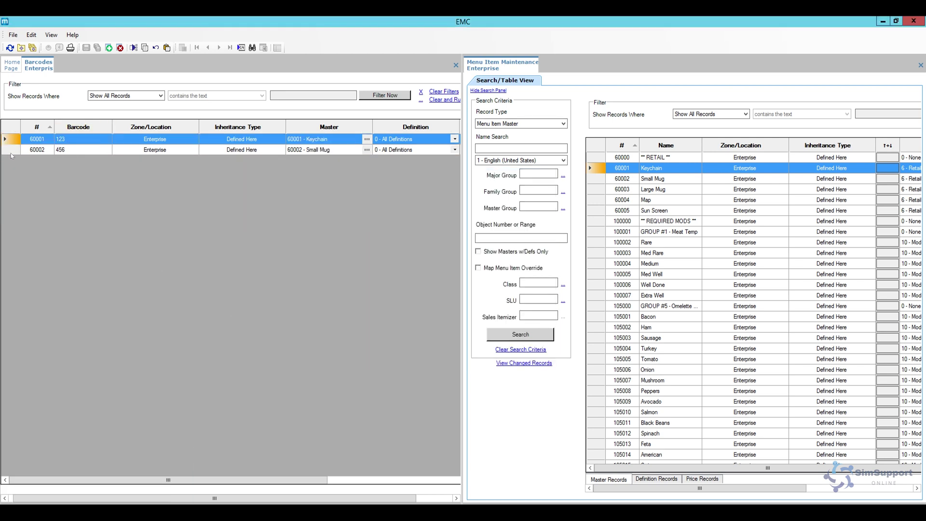
# - Restore full-width Menu Item Maintenance and open the enterprise Page Design list from home
pyautogui.click(11, 153)
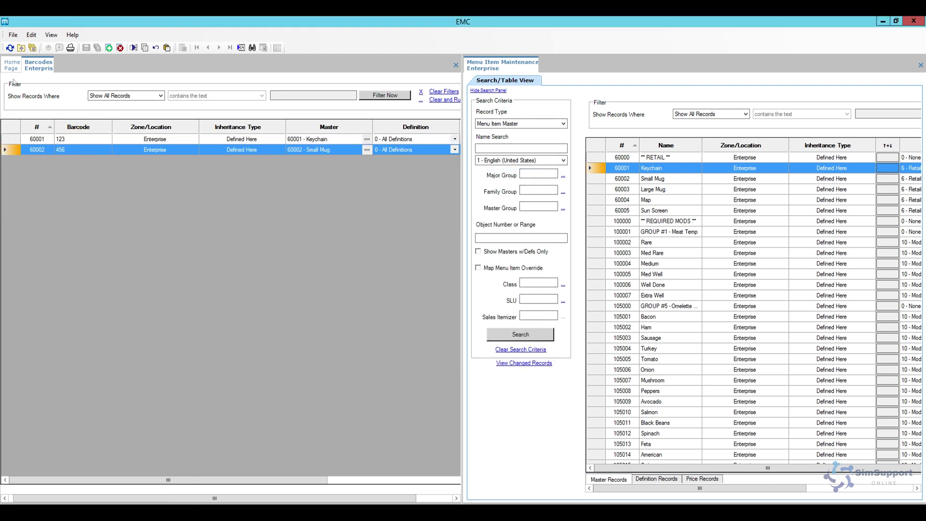
pyautogui.rightClick(495, 65)
pyautogui.click(525, 69)
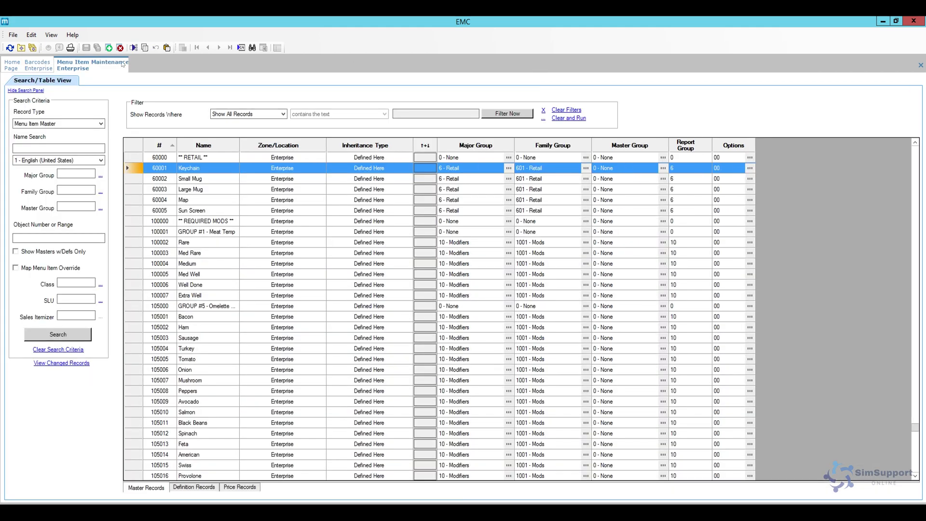
pyautogui.click(14, 66)
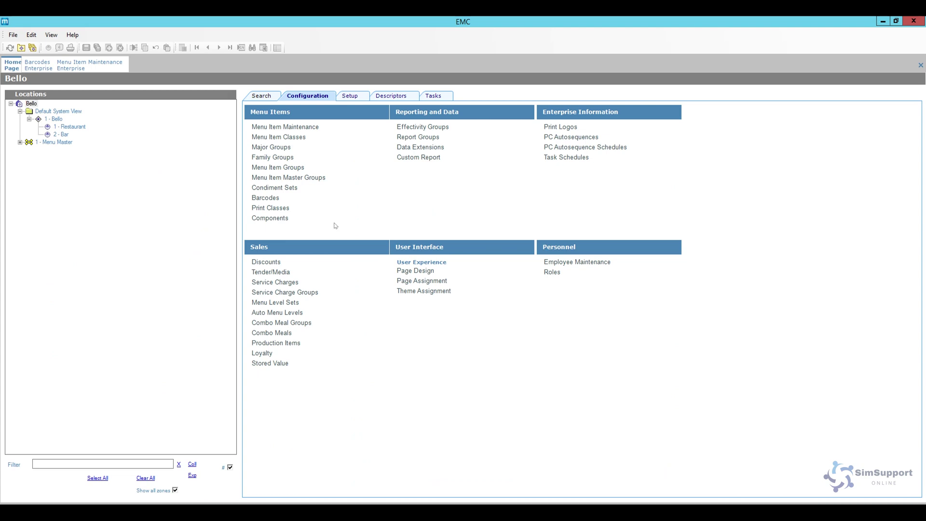
pyautogui.click(416, 271)
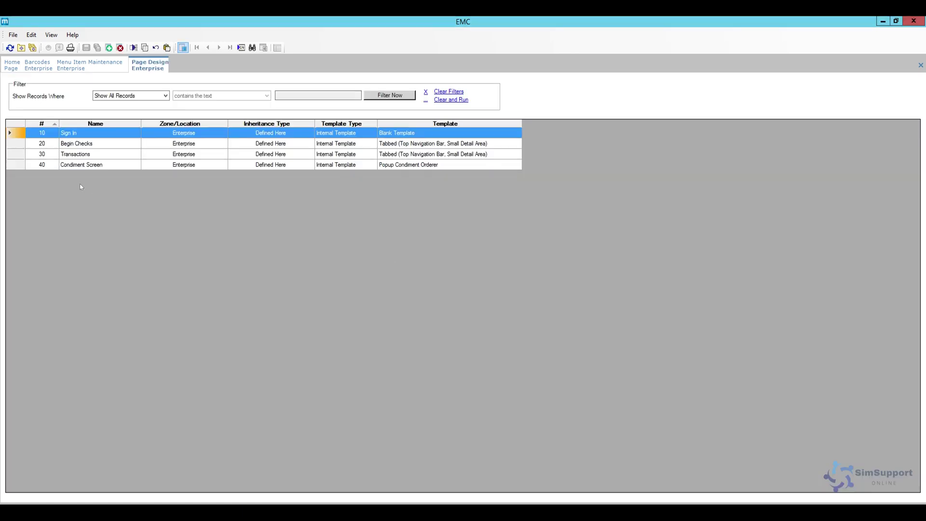
# - On page 30 Transactions, make the Special Discount button a 'Barcode Entry' function, relabel it, and save
pyautogui.doubleClick(14, 154)
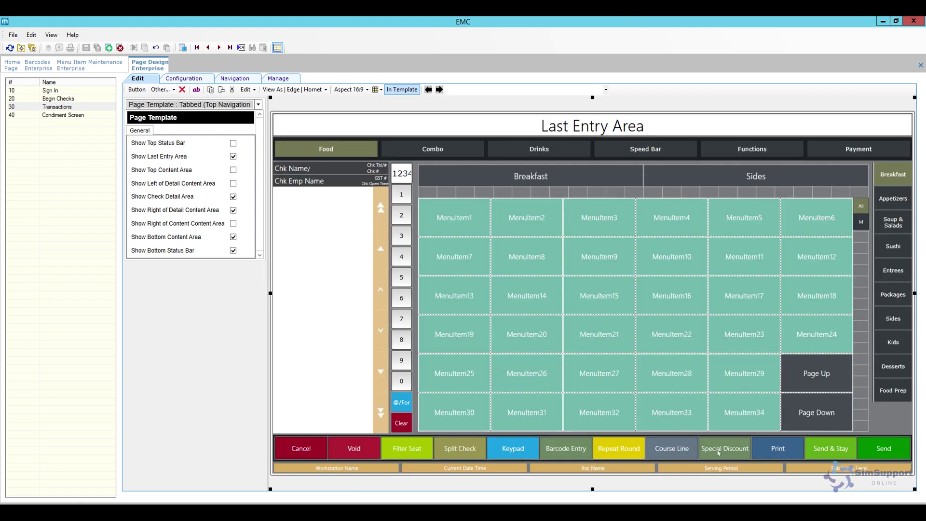
pyautogui.click(718, 452)
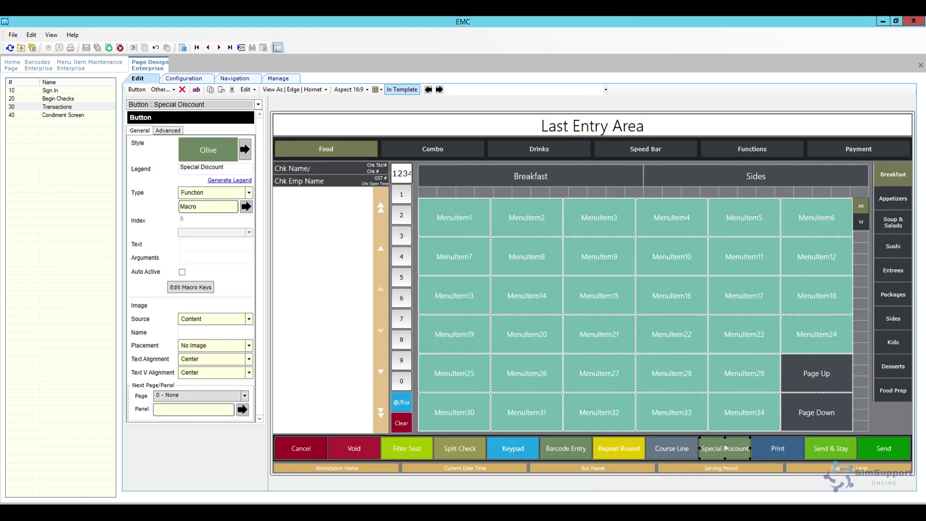
pyautogui.click(249, 192)
pyautogui.click(249, 193)
pyautogui.click(246, 207)
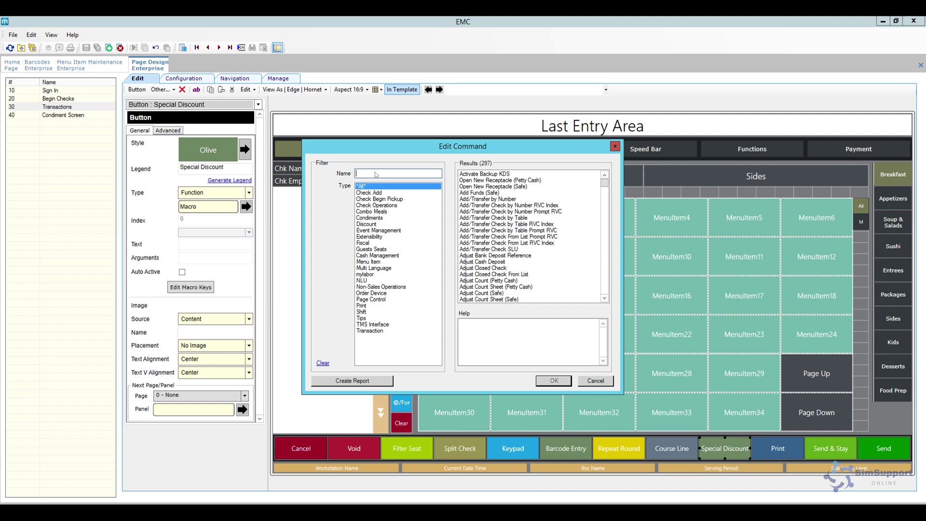
pyautogui.write('bar')
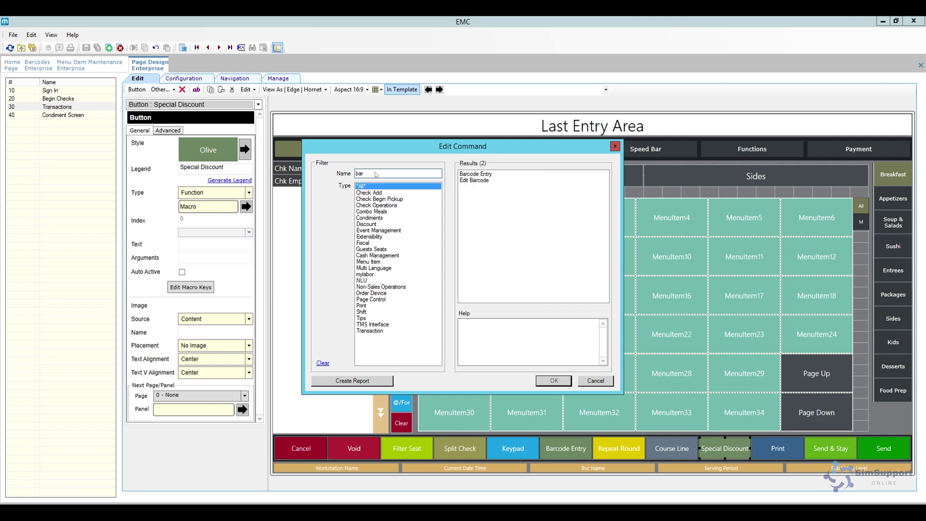
pyautogui.click(480, 174)
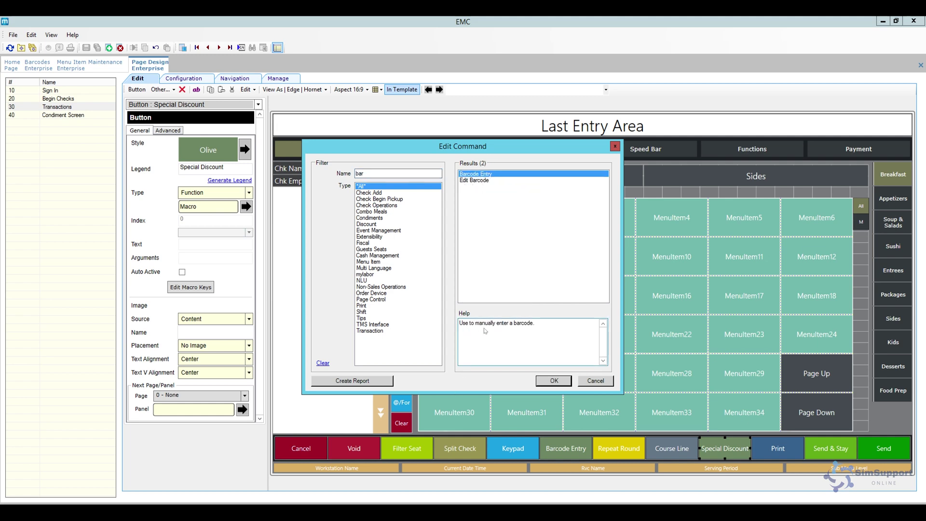
pyautogui.click(554, 381)
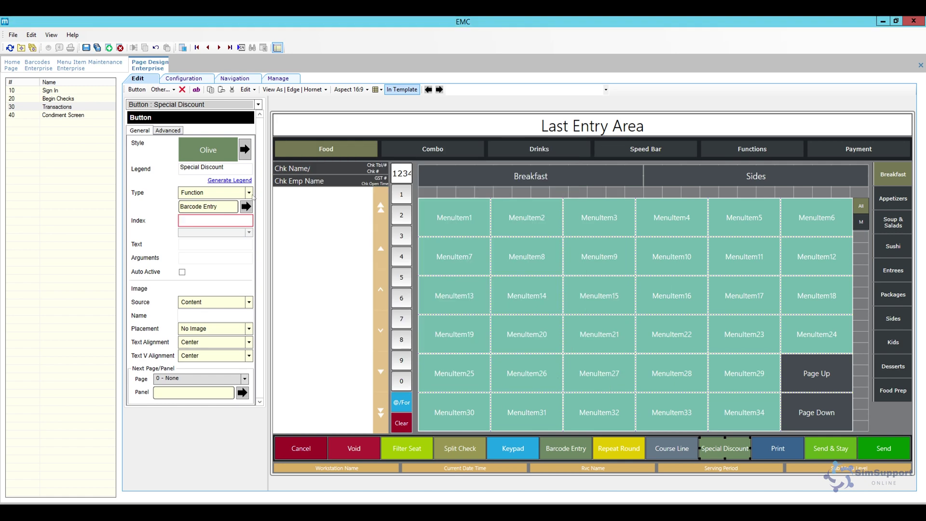
pyautogui.click(230, 181)
pyautogui.click(86, 47)
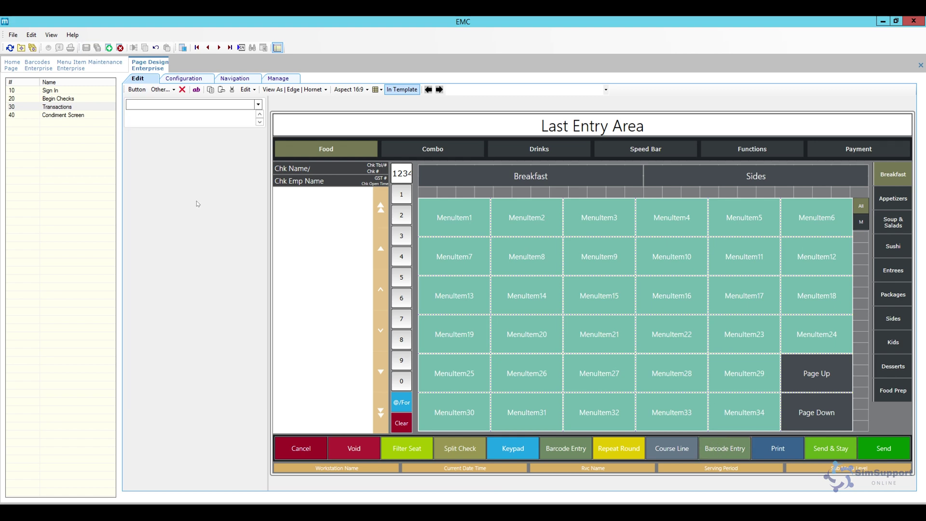
pyautogui.click(728, 449)
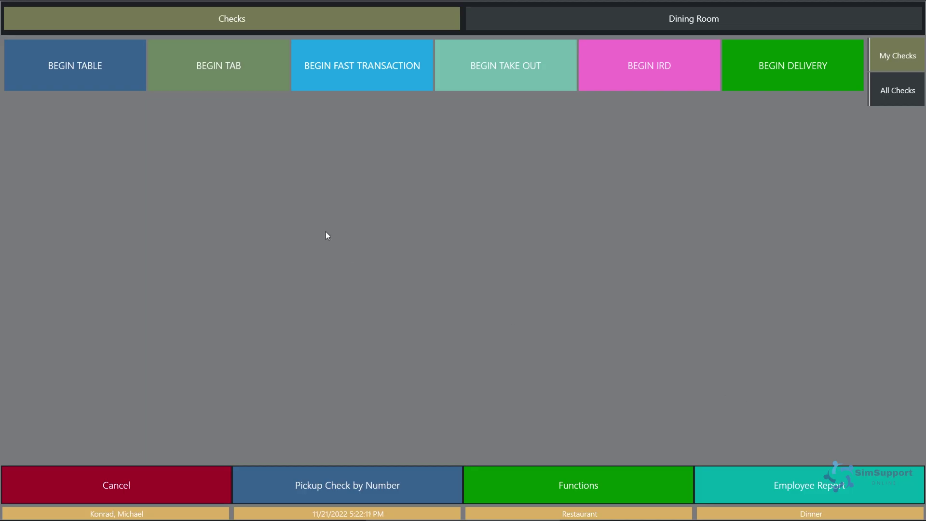
# - Begin a fast transaction to open new Dine In check 10004
pyautogui.click(362, 88)
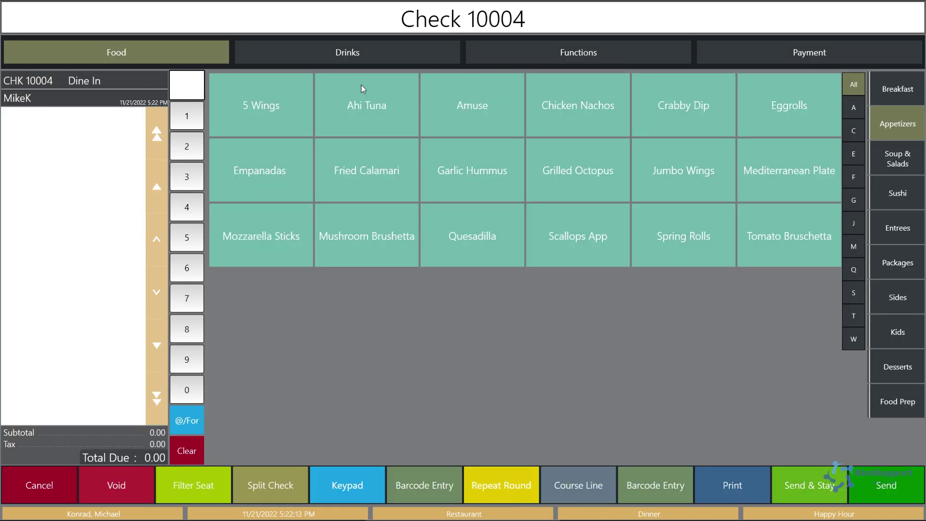
# - Enter barcodes 123 and 456 via Barcode Entry to add Keychain and Small Mug
pyautogui.click(649, 487)
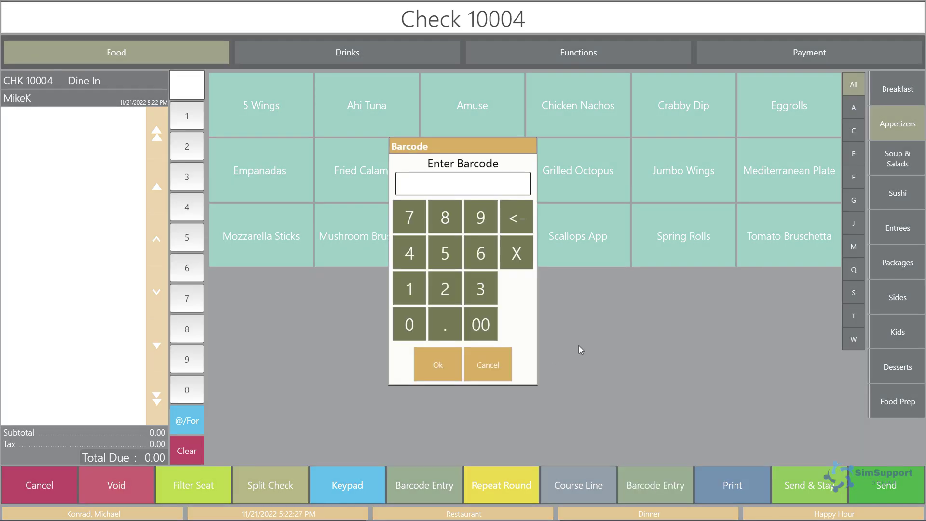
pyautogui.write('123')
pyautogui.click(451, 368)
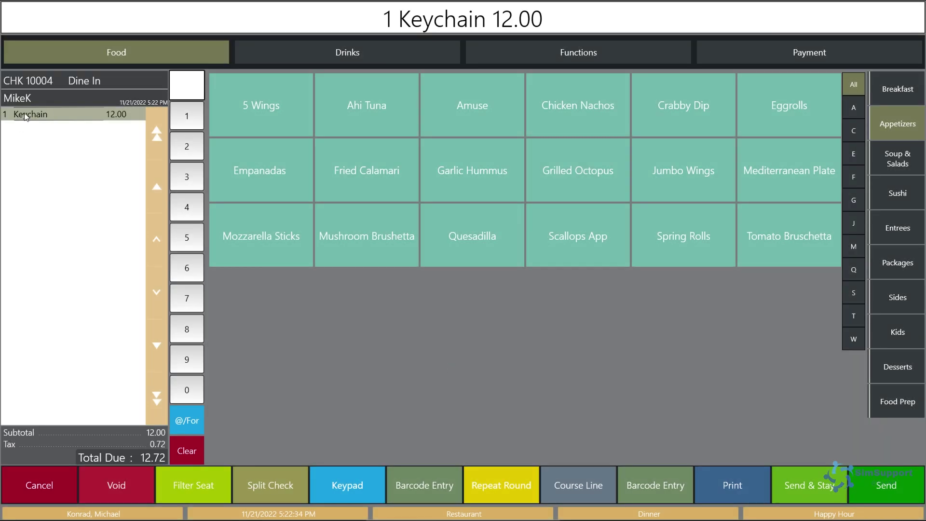
pyautogui.click(646, 480)
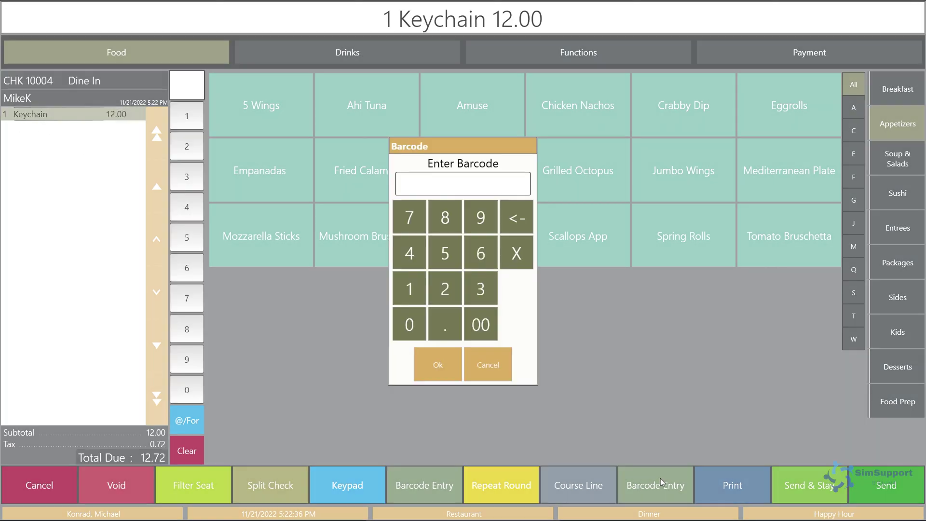
pyautogui.write('456')
pyautogui.click(431, 368)
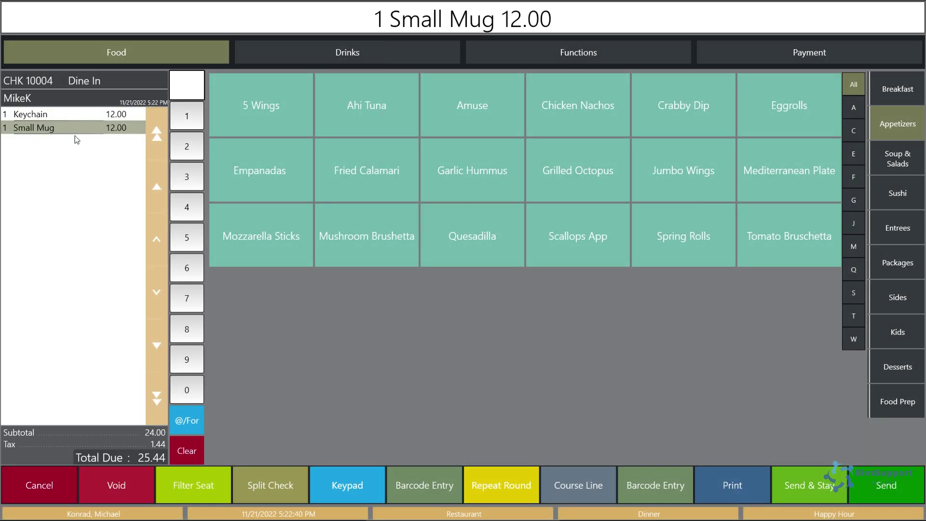